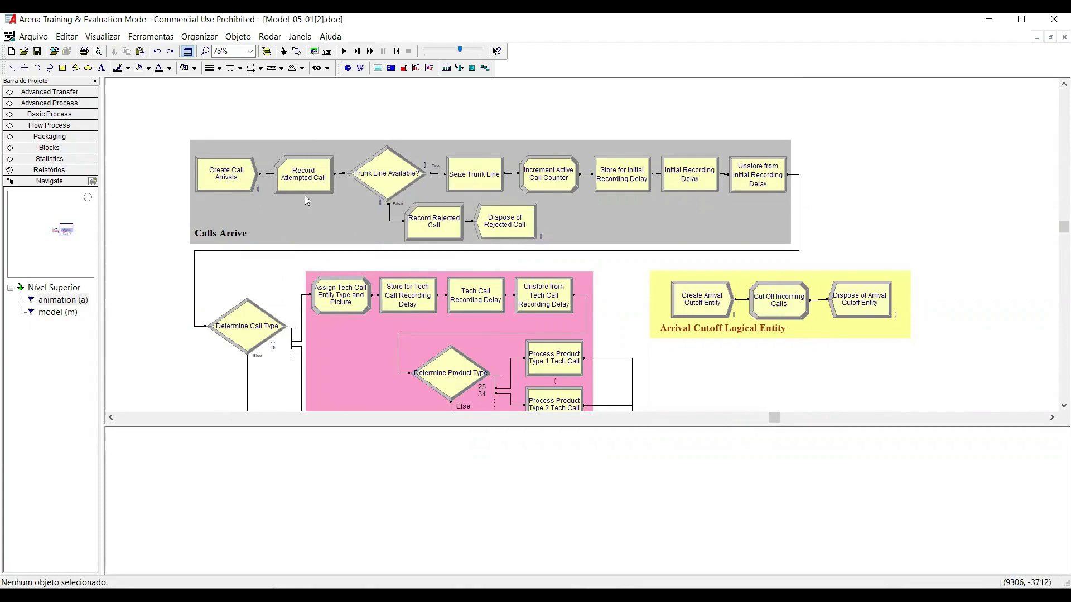
Step: Examine the module logic of the Calls Arrive and Tech Support Calls sections in the call center model
mouse_move(426, 229)
mouse_move(451, 240)
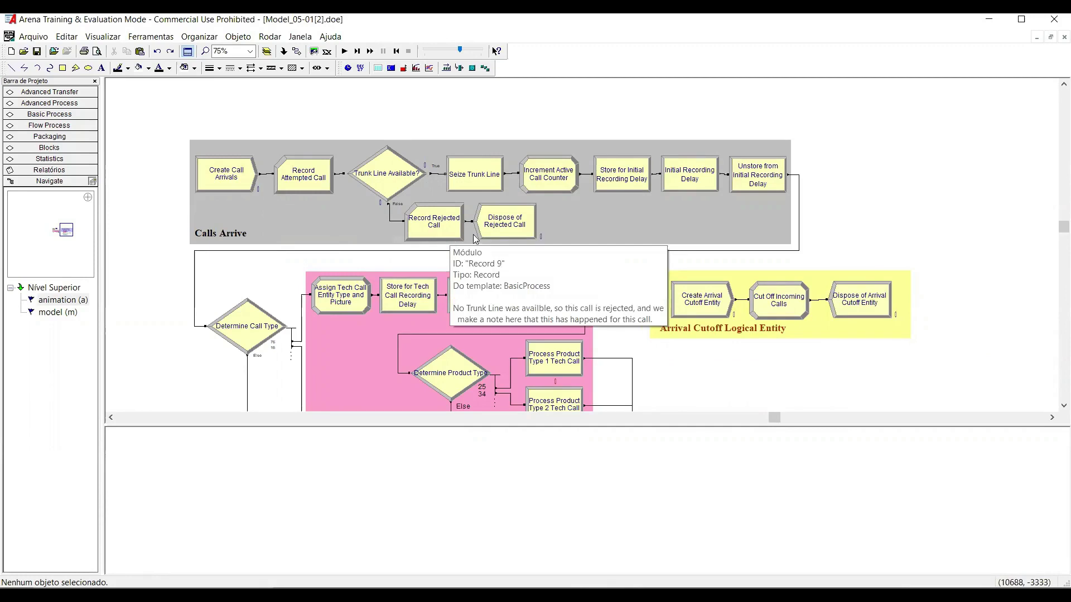
mouse_move(560, 240)
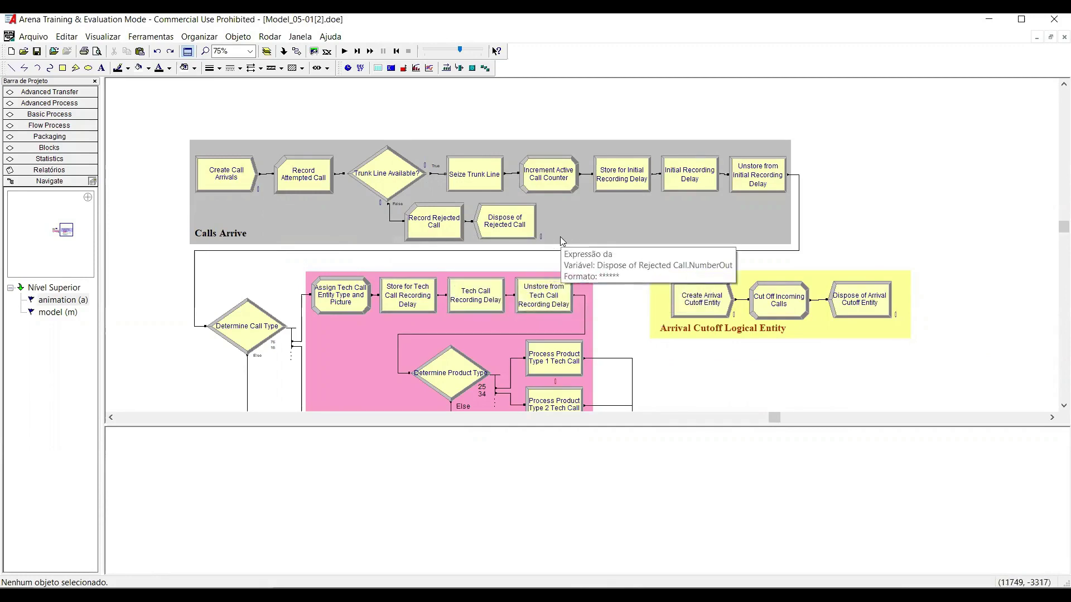
mouse_move(470, 186)
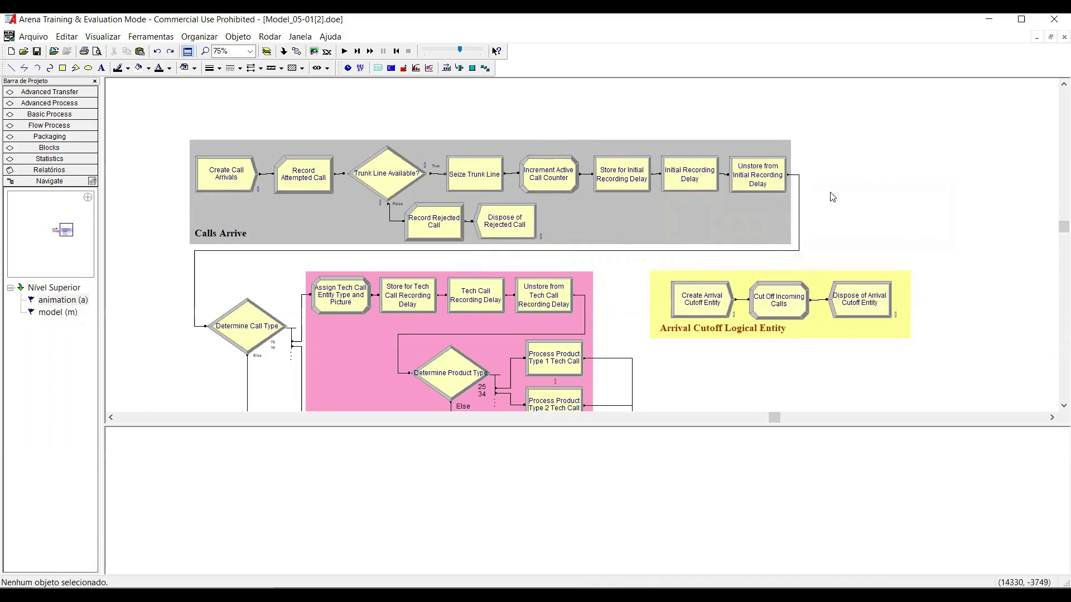
scroll(833, 196, down, 5)
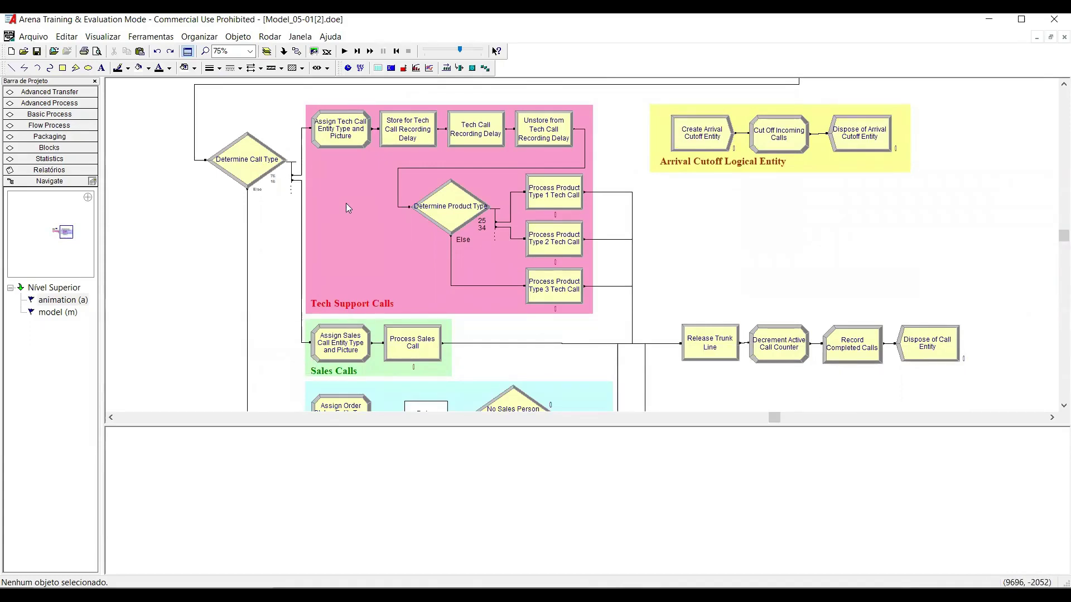
scroll(206, 267, down, 1)
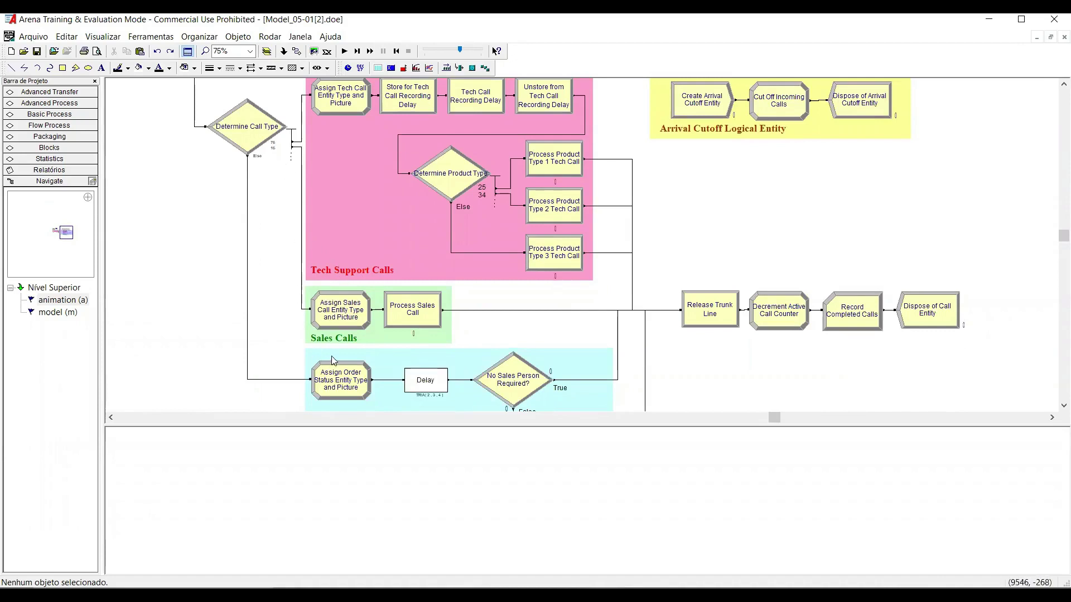
scroll(298, 338, down, 1)
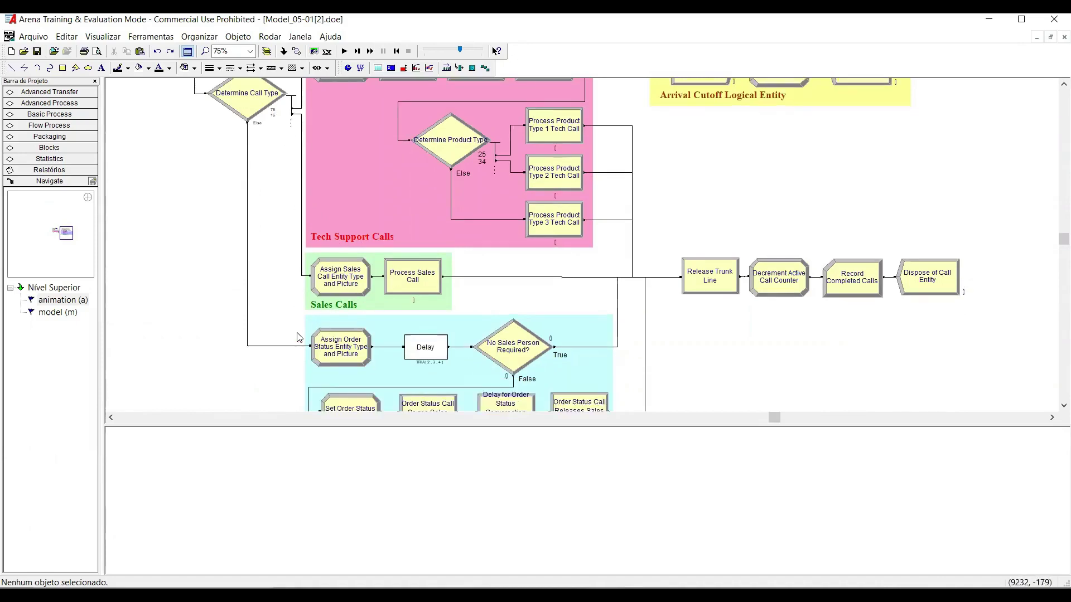
scroll(297, 338, down, 3)
scroll(239, 329, up, 6)
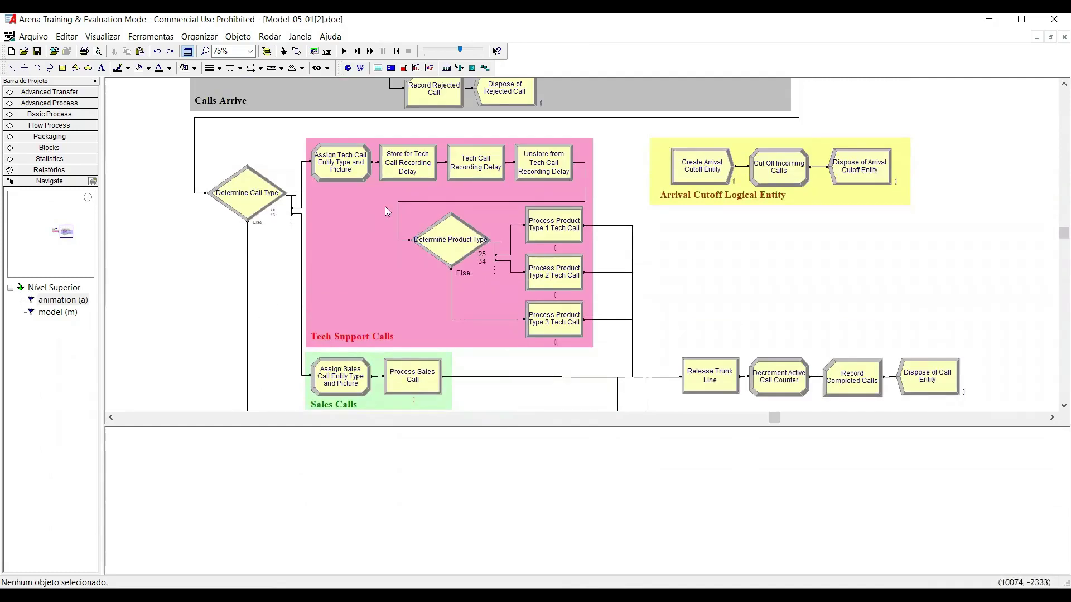
mouse_move(337, 171)
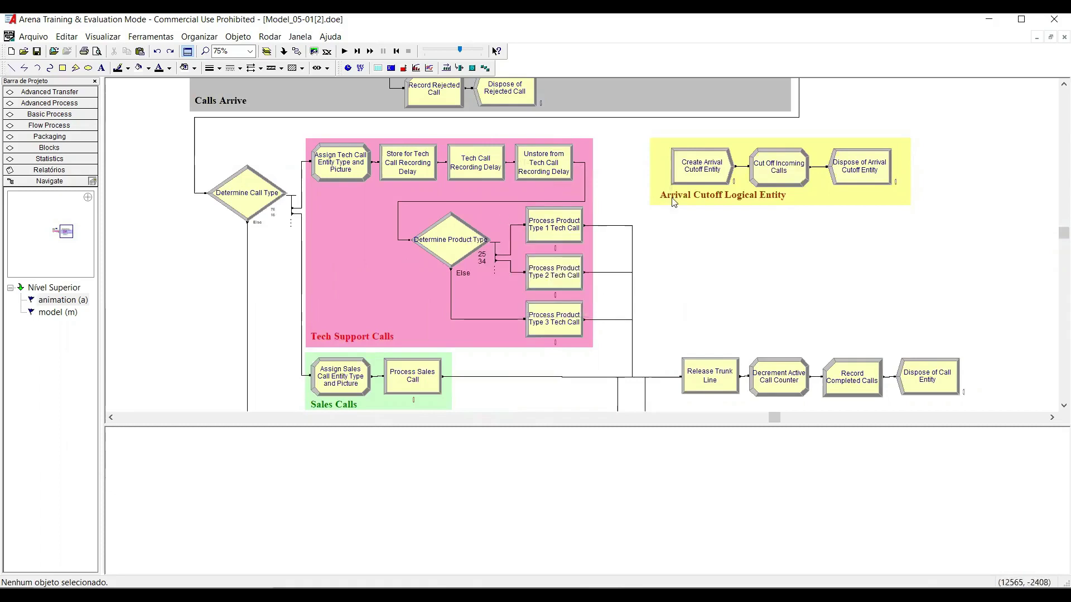
Step: Examine the modules from Release Trunk Line to Dispose of Call Entity, plus the Sales Calls and Order Status Calls sections
scroll(718, 256, down, 2)
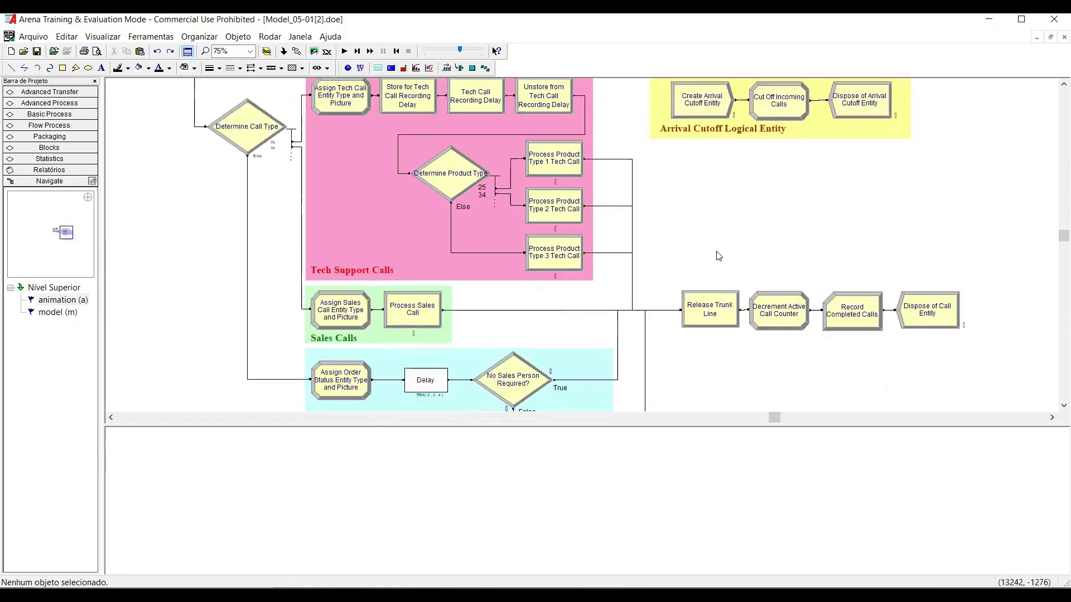
mouse_move(716, 312)
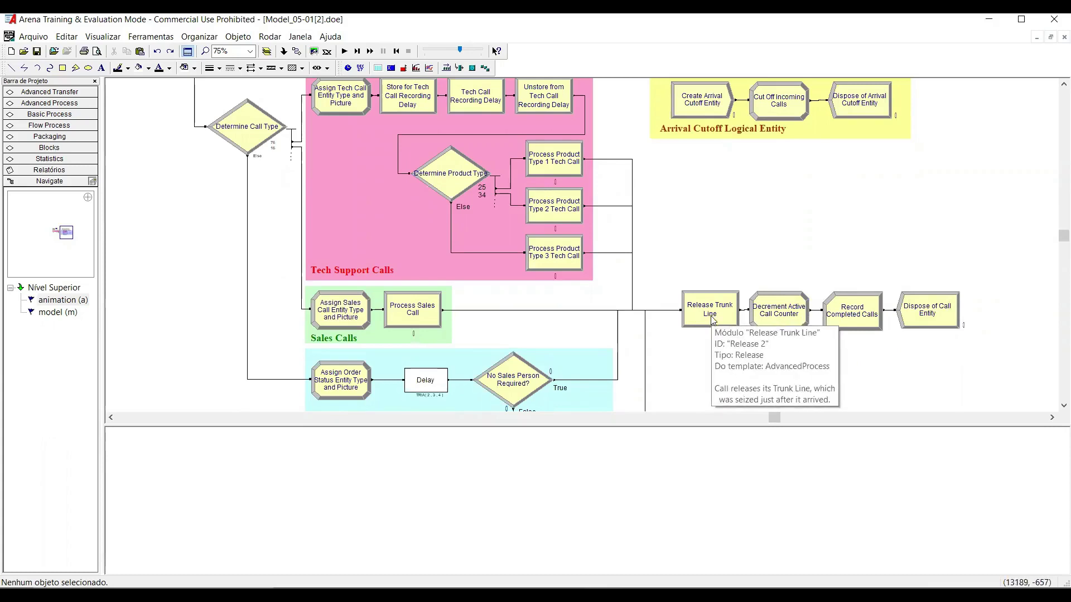
mouse_move(766, 330)
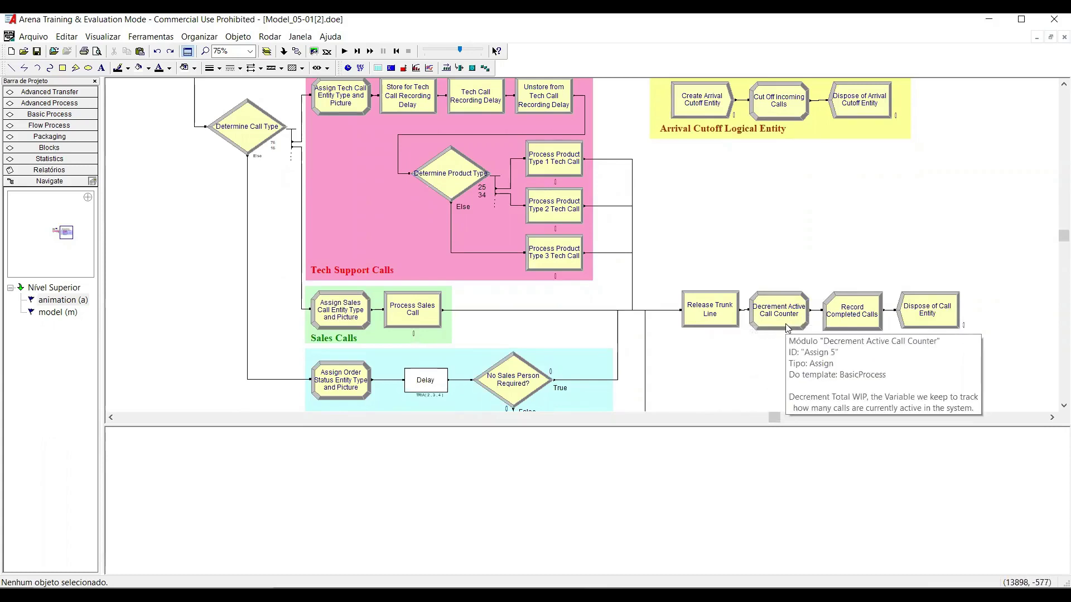
mouse_move(849, 329)
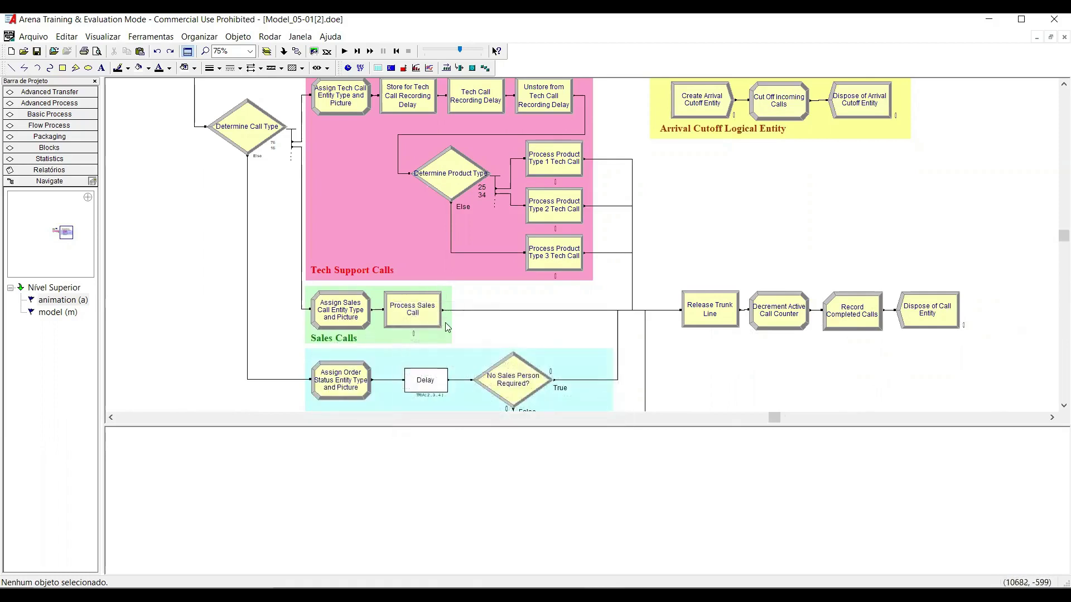
mouse_move(373, 330)
scroll(272, 333, down, 4)
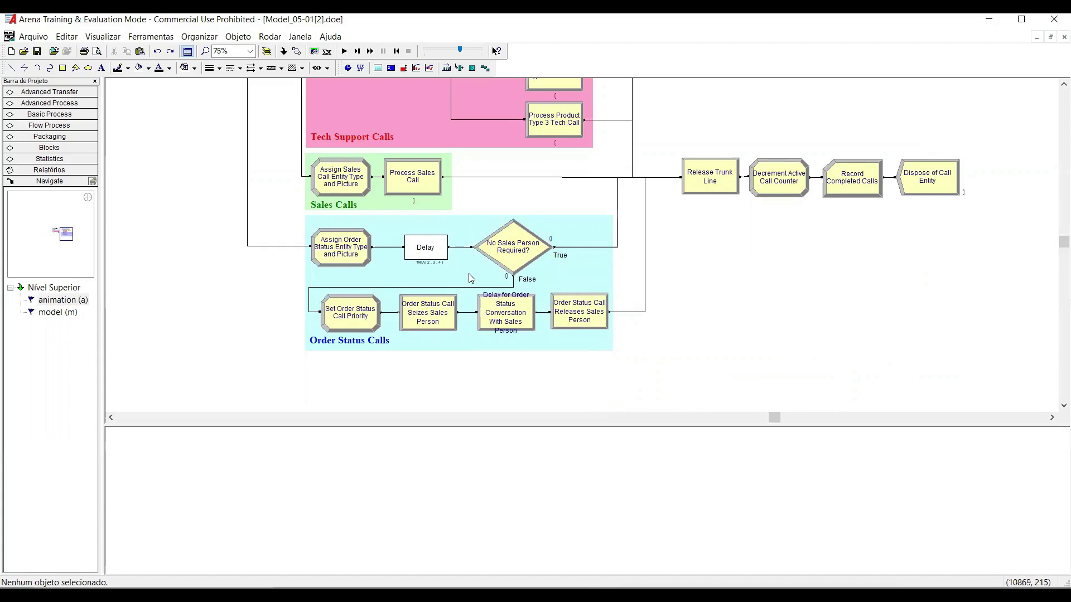
mouse_move(545, 270)
mouse_move(722, 192)
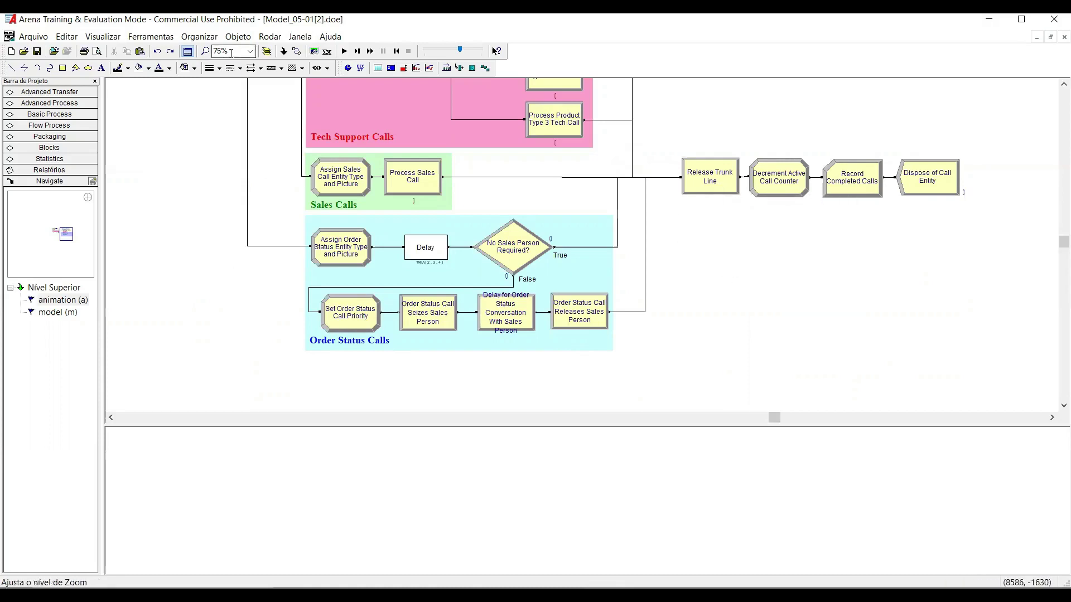
Step: Run the simulation from the animation view and raise the animation speed to its maximum
key(a)
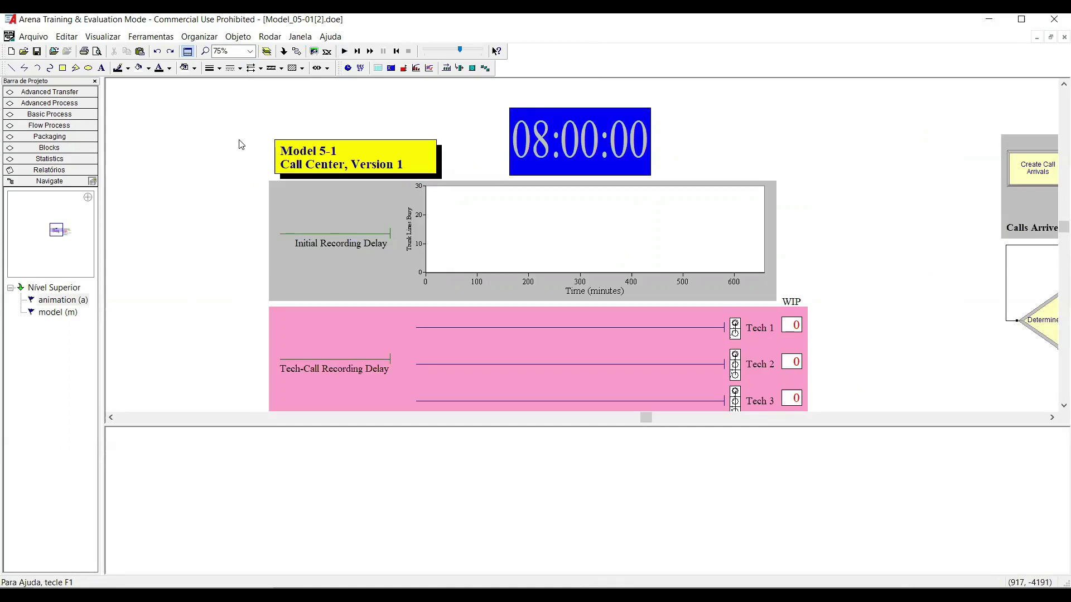
click(345, 52)
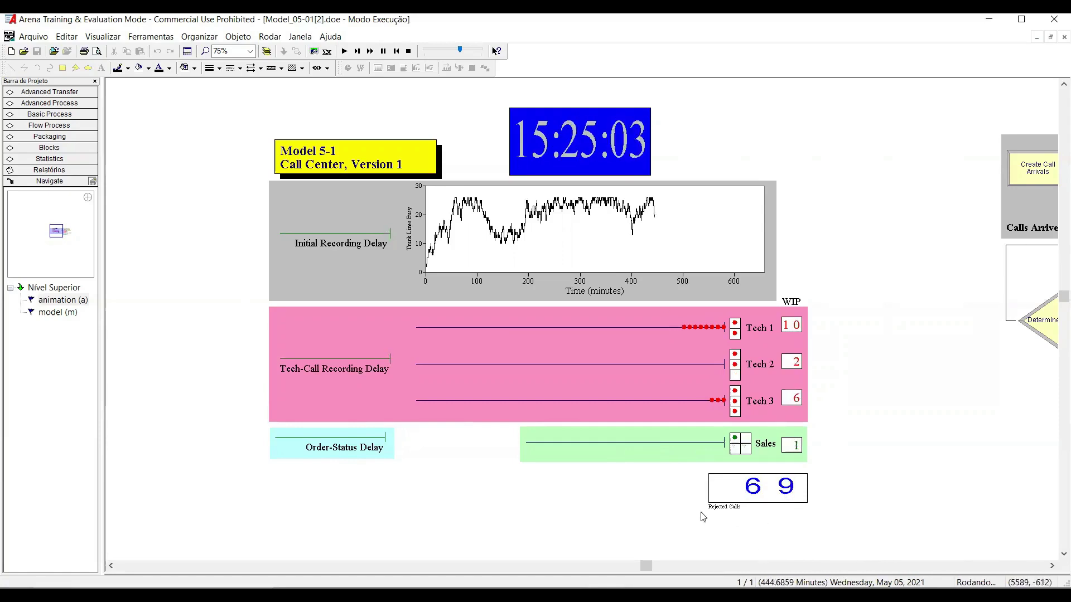
drag(690, 525, 839, 468)
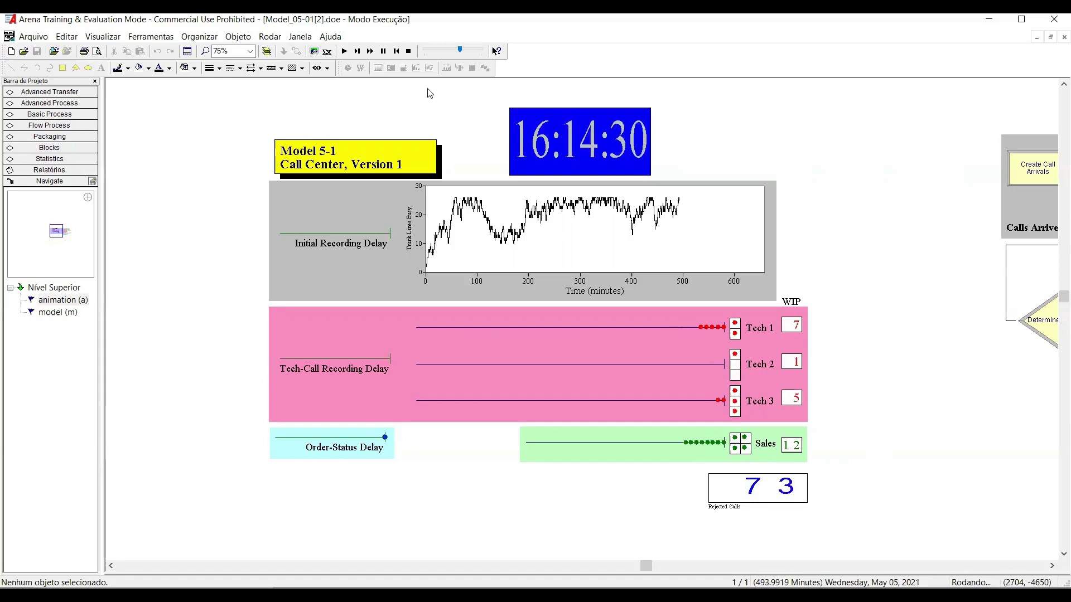
drag(461, 53, 481, 50)
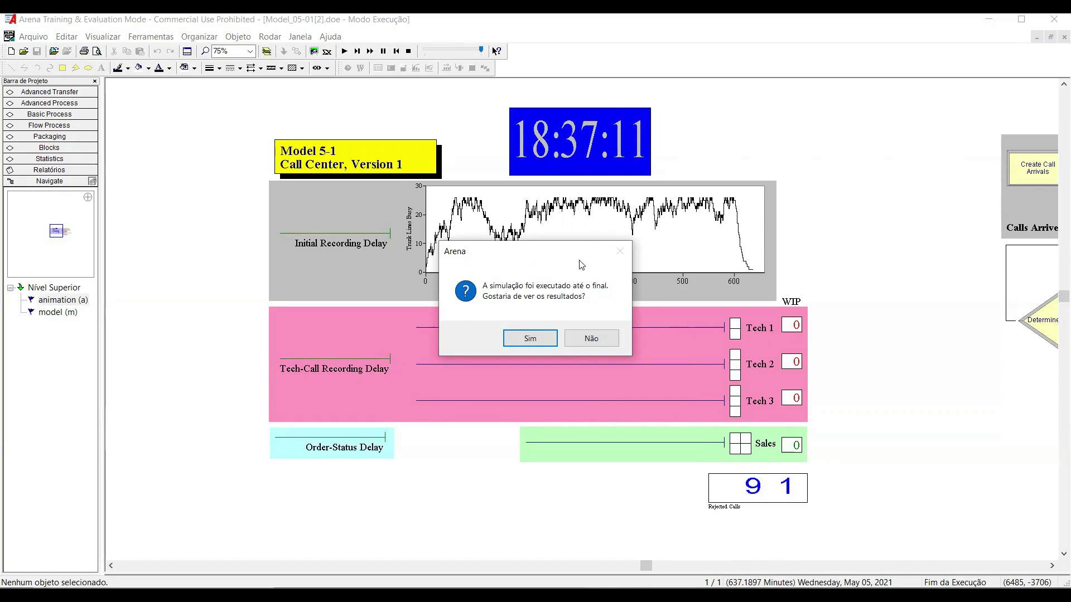
Step: Open the simulation results and examine the entity statistics and the waiting time of the Process Product Type 1 Tech Call queue
click(526, 343)
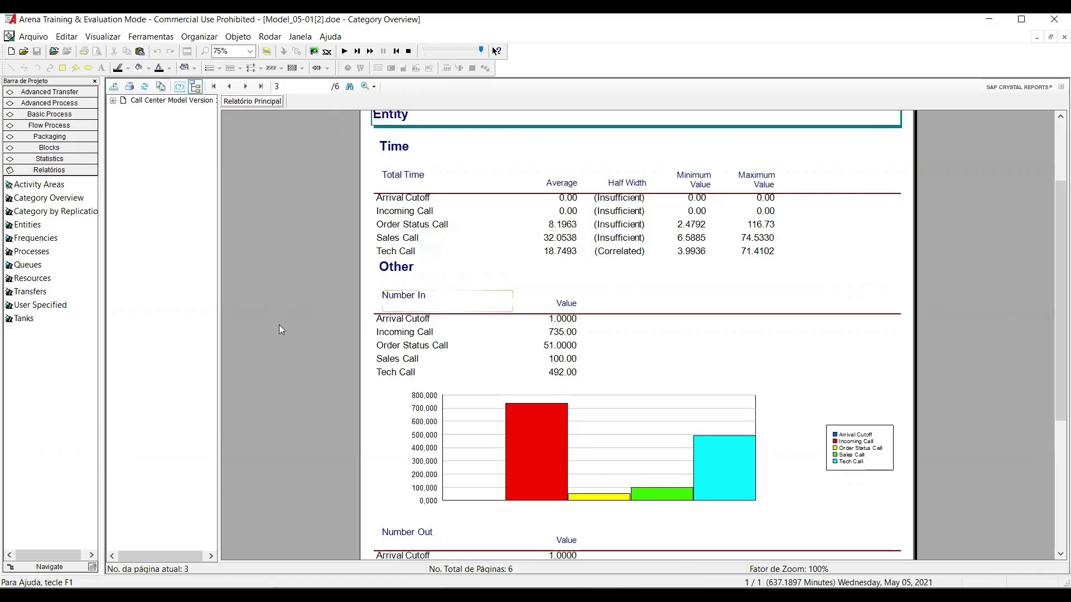
scroll(279, 325, down, 4)
scroll(279, 325, up, 3)
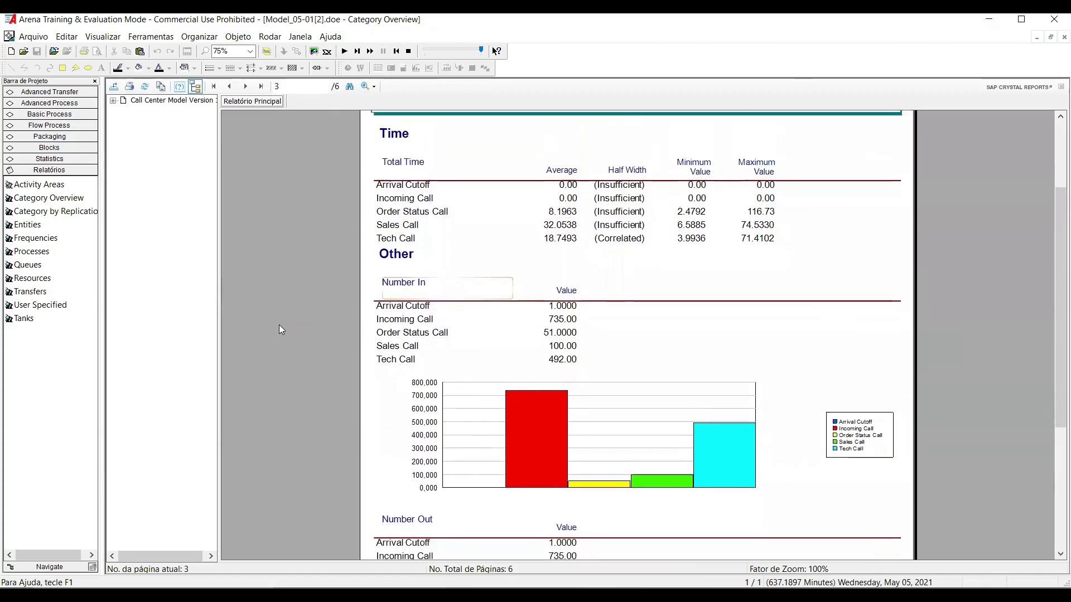
click(246, 88)
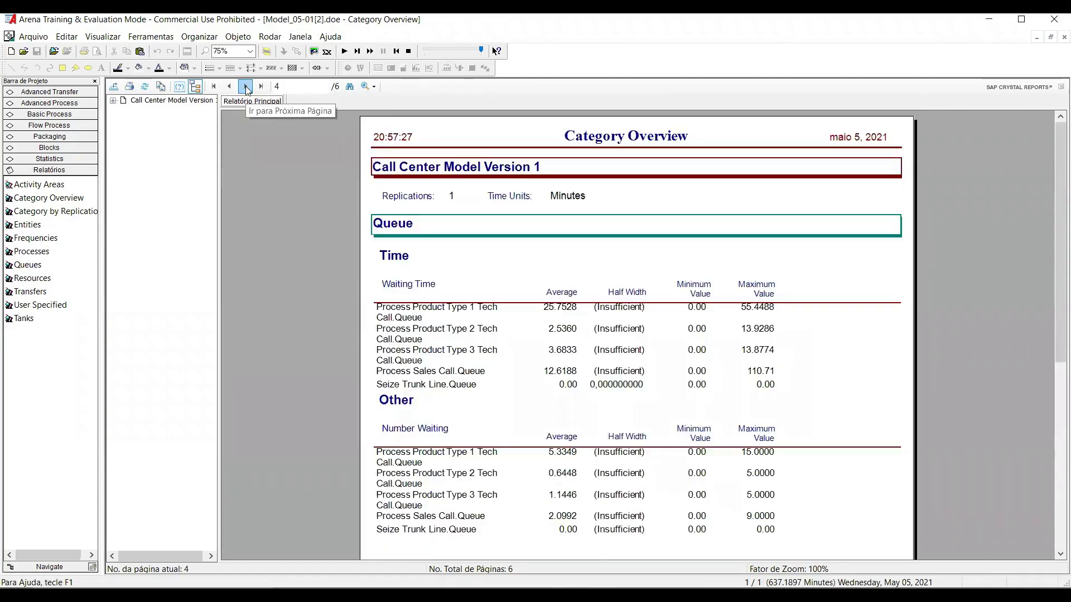
scroll(350, 372, down, 3)
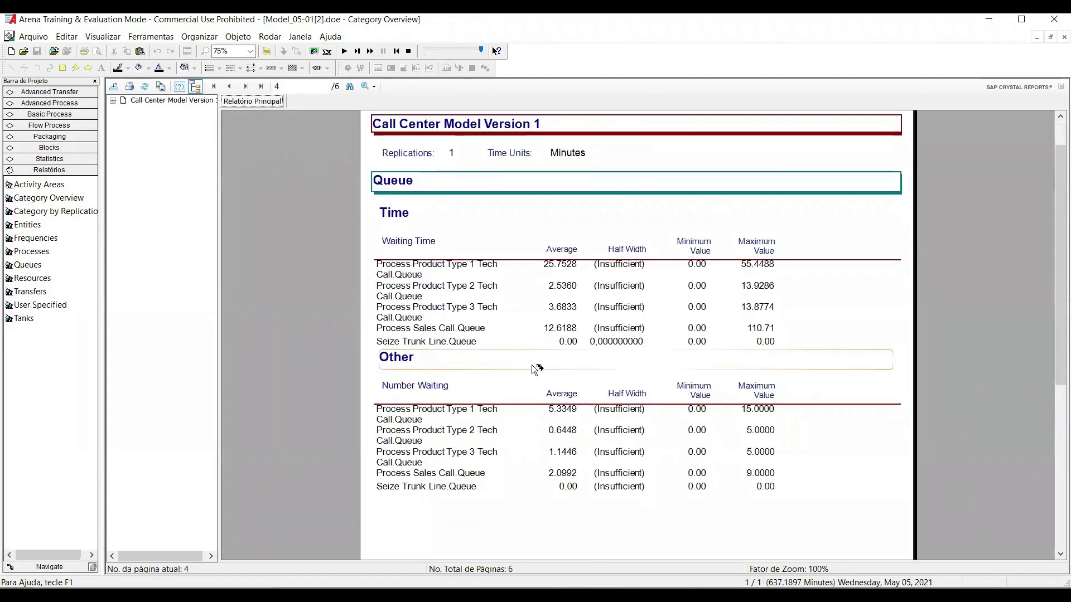
click(471, 267)
click(566, 269)
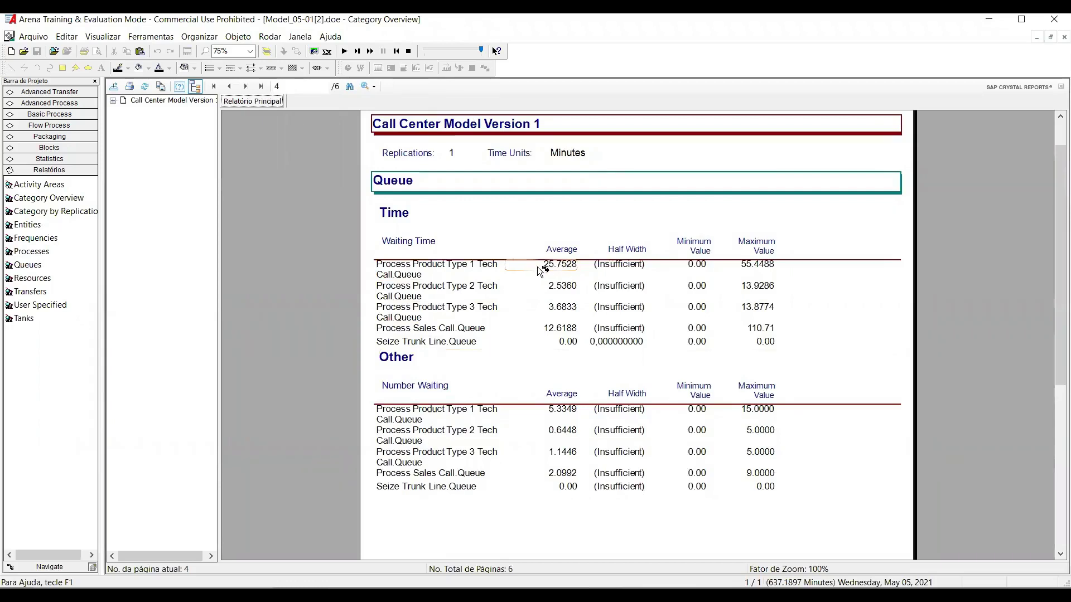
Step: Leave the report and check the capacities of the Sales and Trunk Line resources in the Resource data table
key(ctrl+F4)
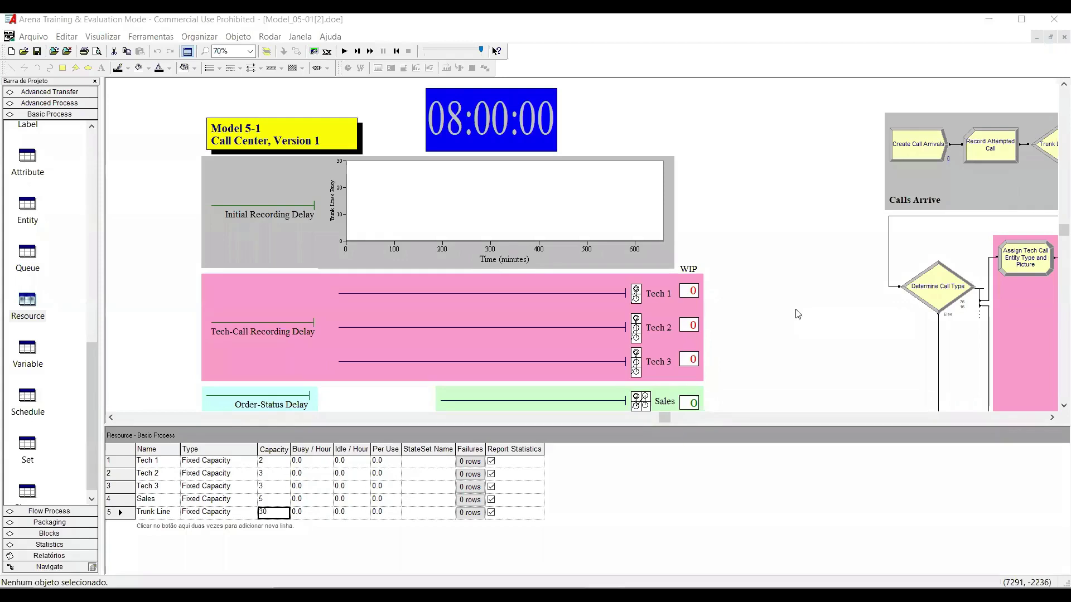
click(285, 501)
click(285, 500)
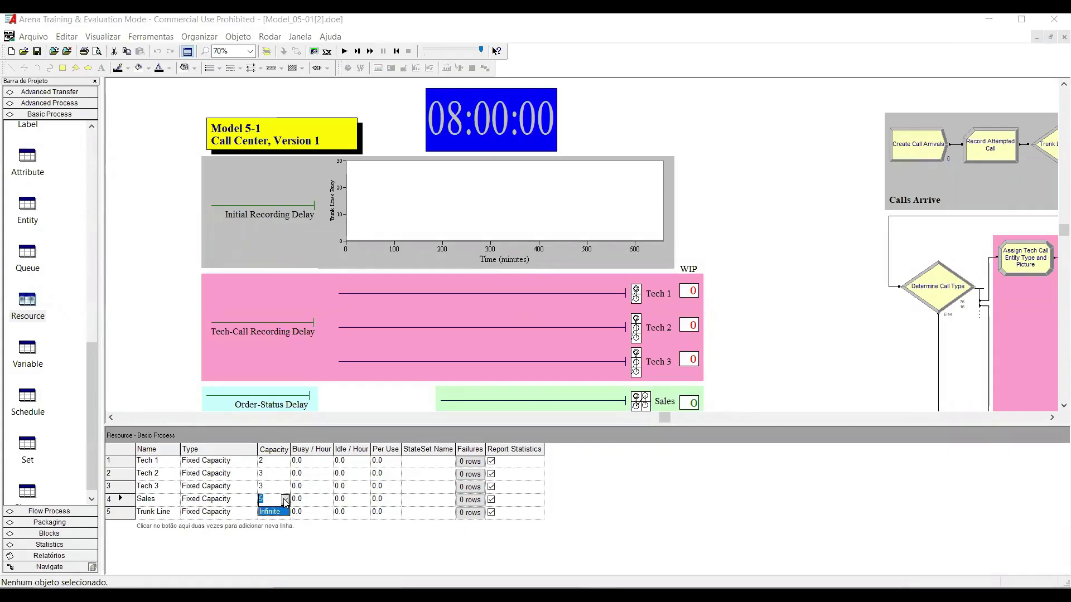
click(150, 359)
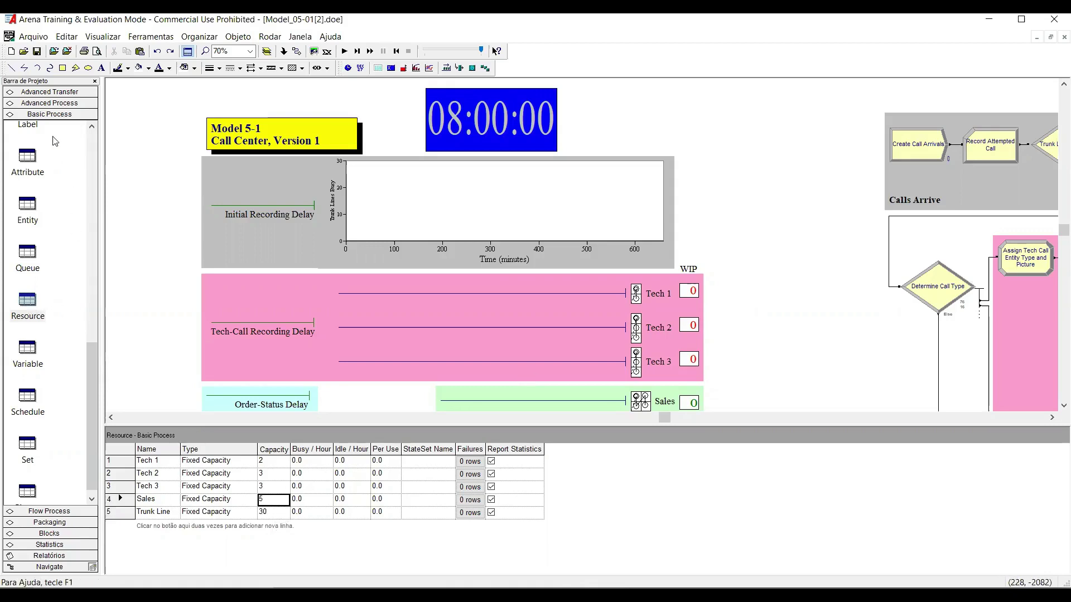
click(274, 505)
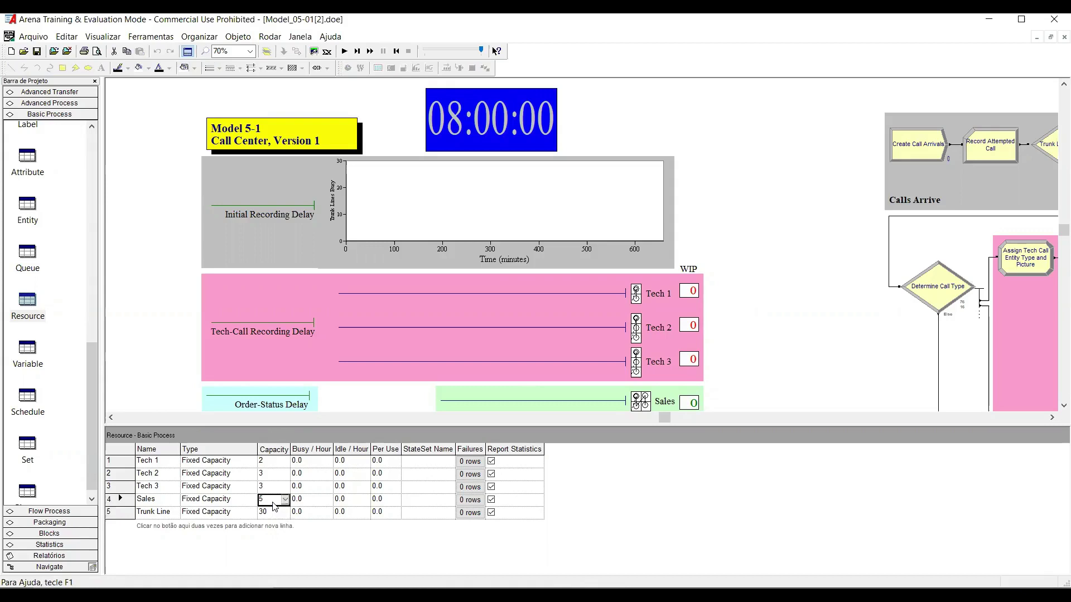
click(274, 515)
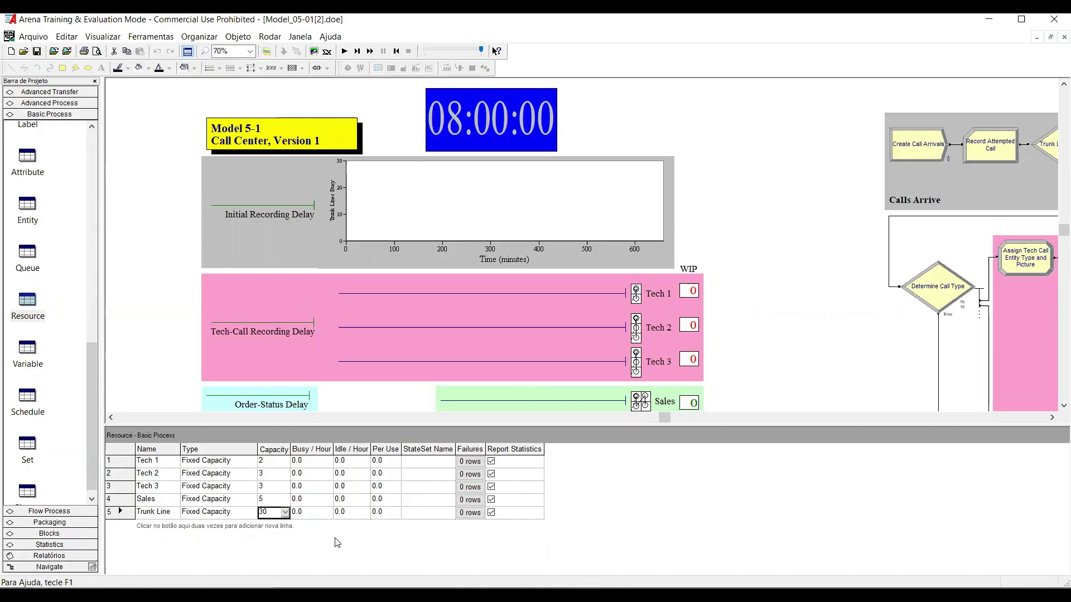
Step: Run the simulation to its end again and go to the last page of its Category Overview report
click(344, 50)
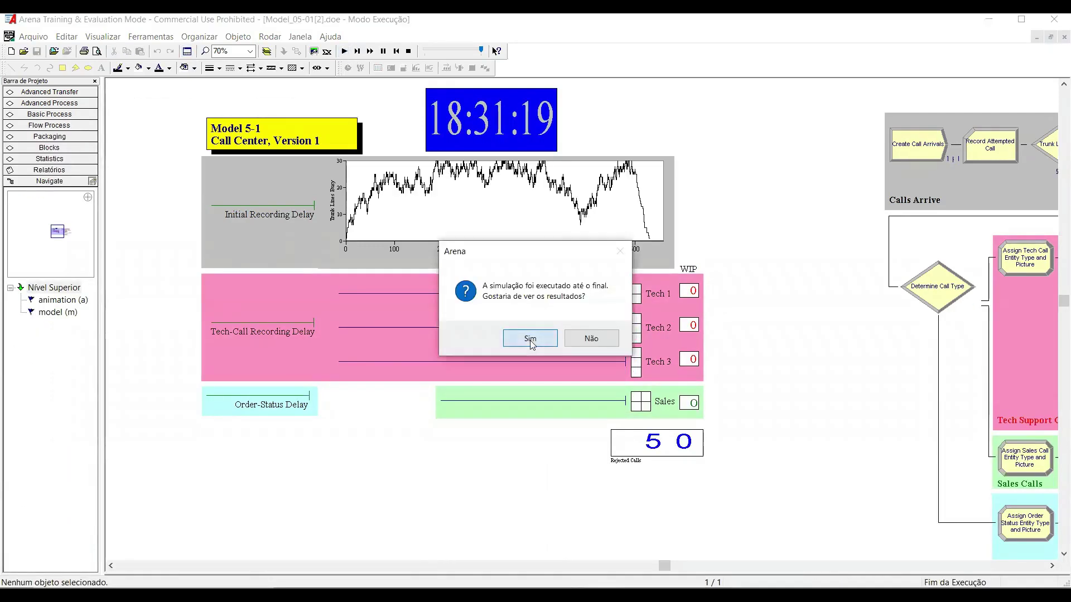
click(530, 339)
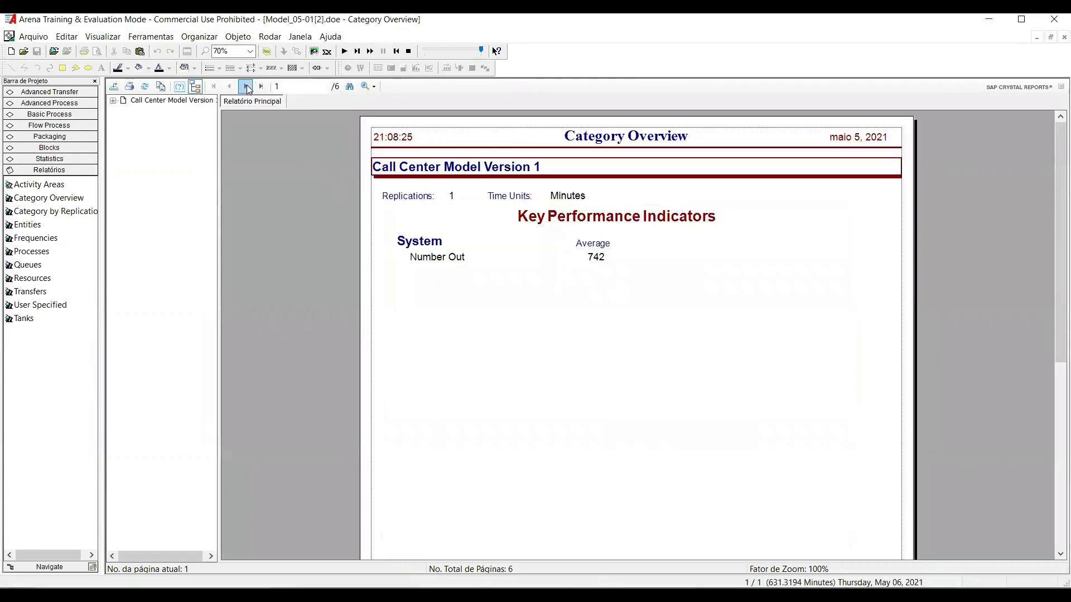
click(246, 87)
click(246, 86)
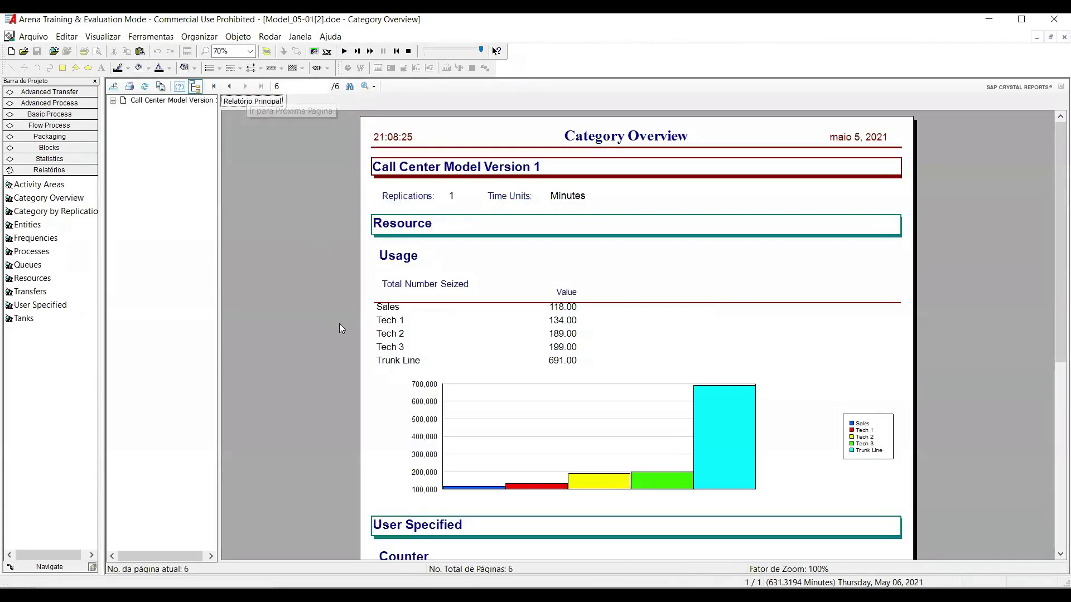
Step: Examine the Rejected Calls counter and the Process Sales Call queue's waiting time in the Category Overview report
scroll(339, 325, down, 6)
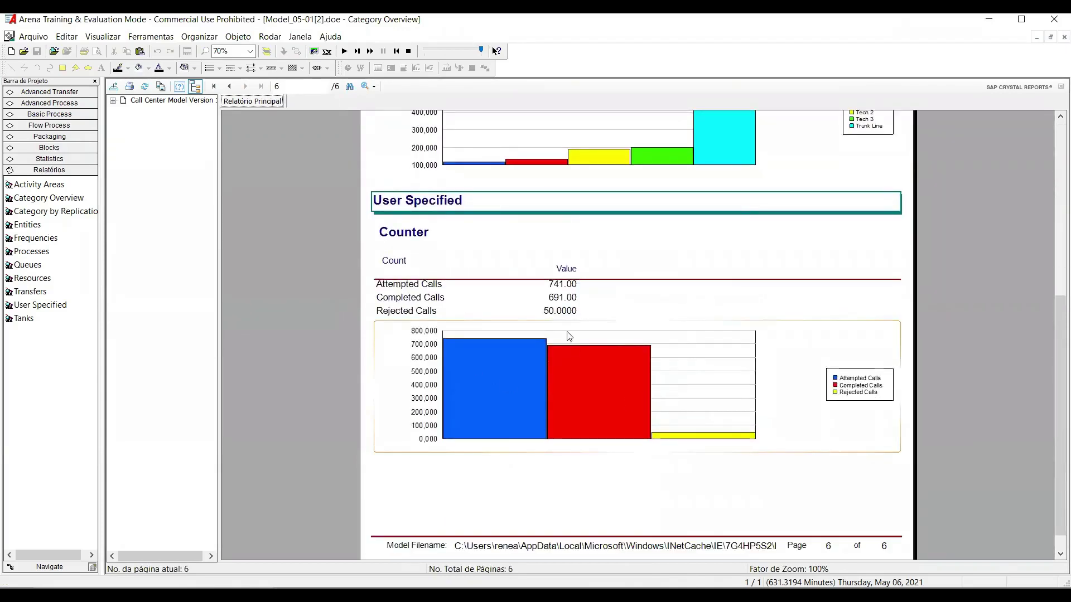
click(554, 311)
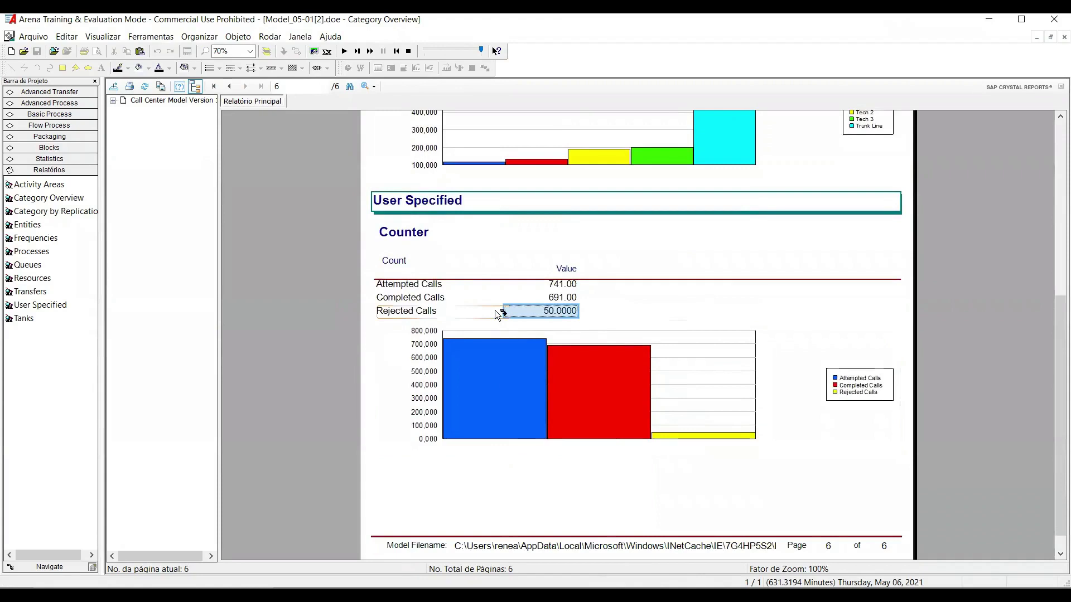
scroll(619, 323, up, 6)
click(230, 87)
click(230, 86)
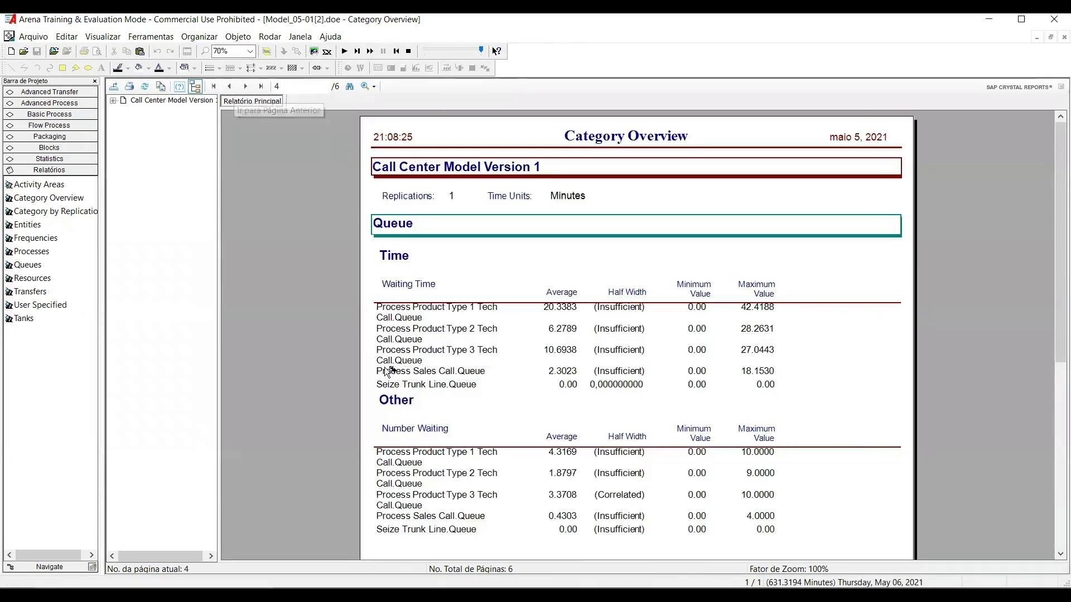
click(466, 373)
click(316, 316)
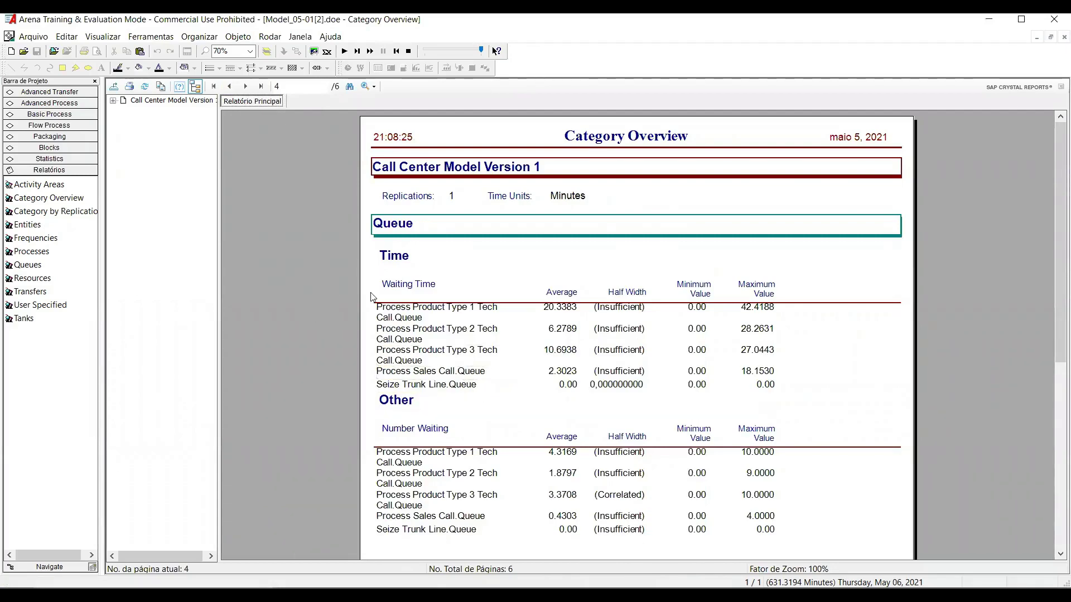
Step: Check the average waiting time of the Process Product Type 1 Tech Call queue and end the simulation run
click(554, 311)
click(400, 330)
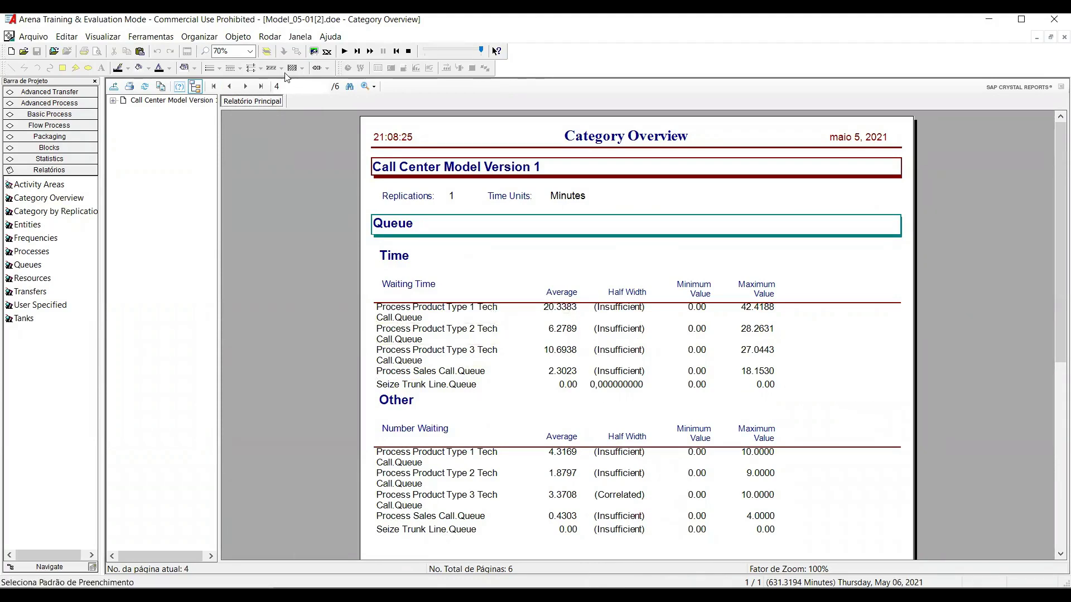
click(409, 50)
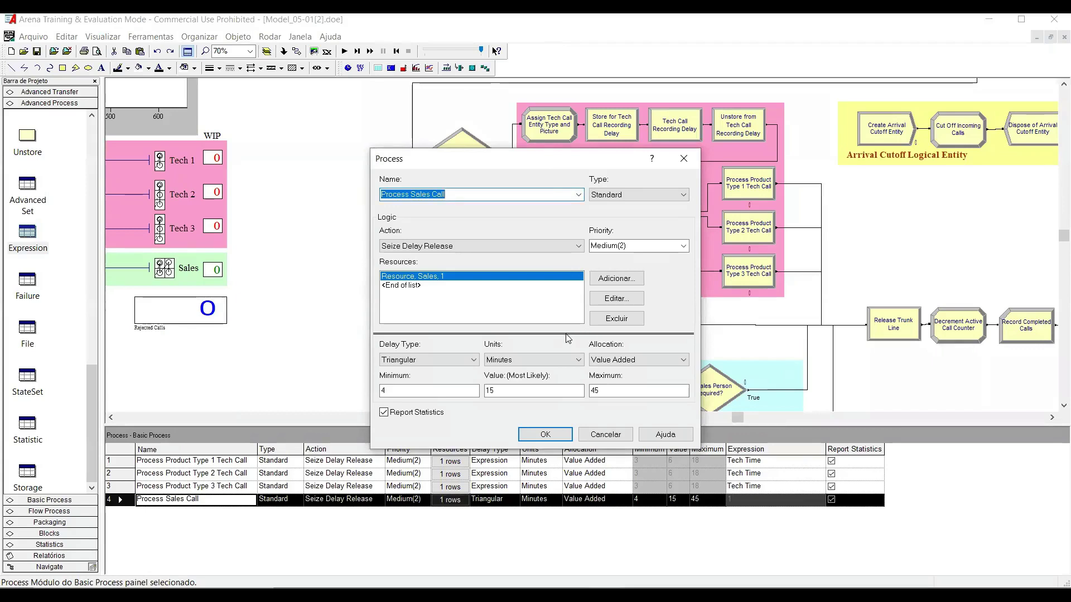
Step: Set the maximum of the Process Sales Call module's triangular delay to 36 minutes
double_click(616, 391)
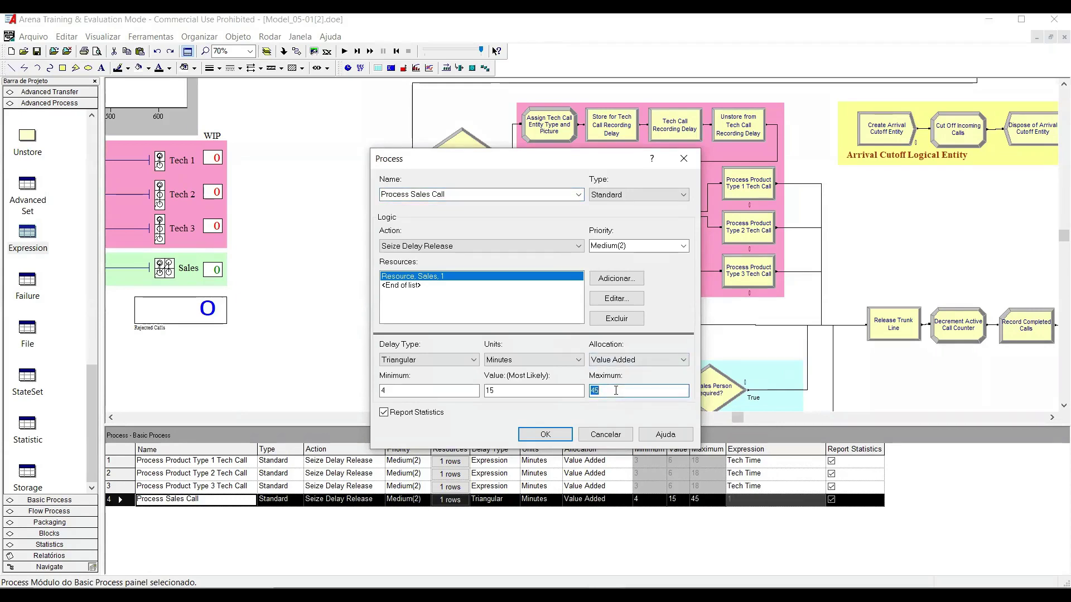
click(548, 434)
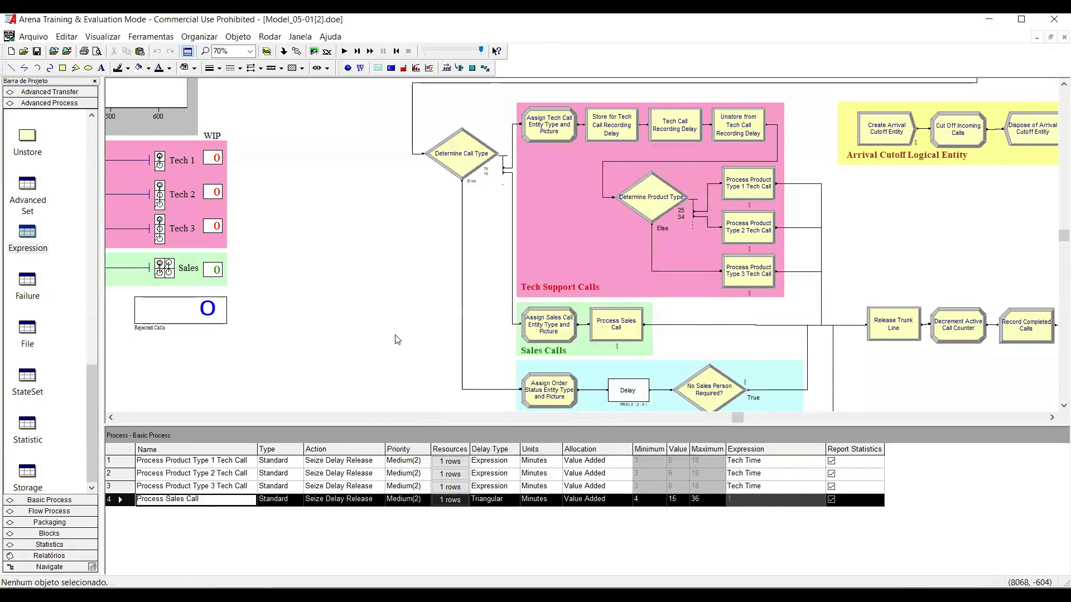
Step: Edit the triangular distribution in the Tech Time expression's values, replacing one digit with 3
scroll(397, 340, left, 6)
scroll(397, 339, left, 3)
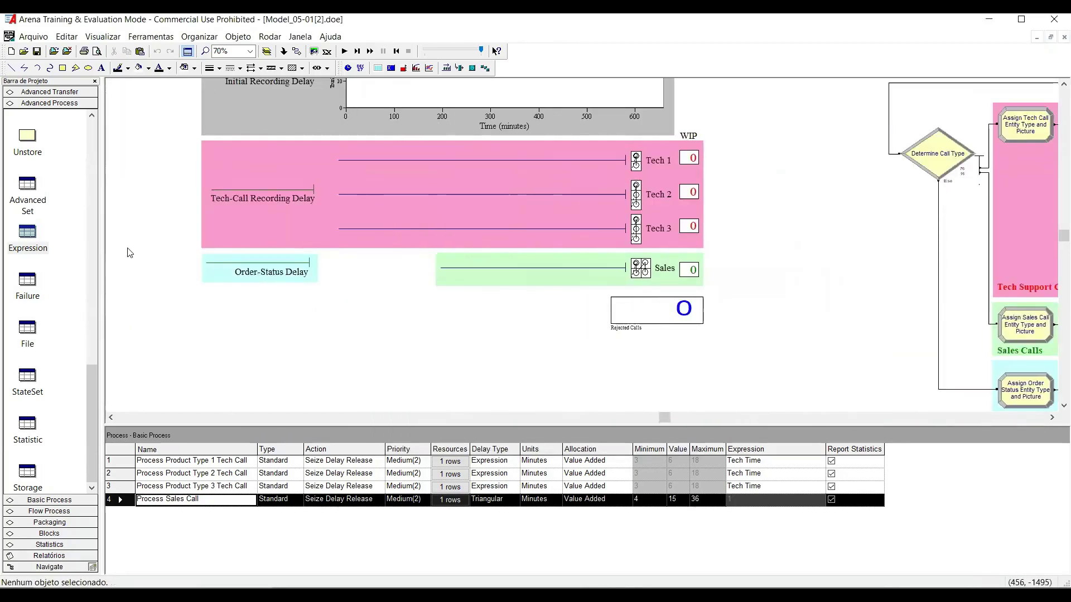
click(28, 234)
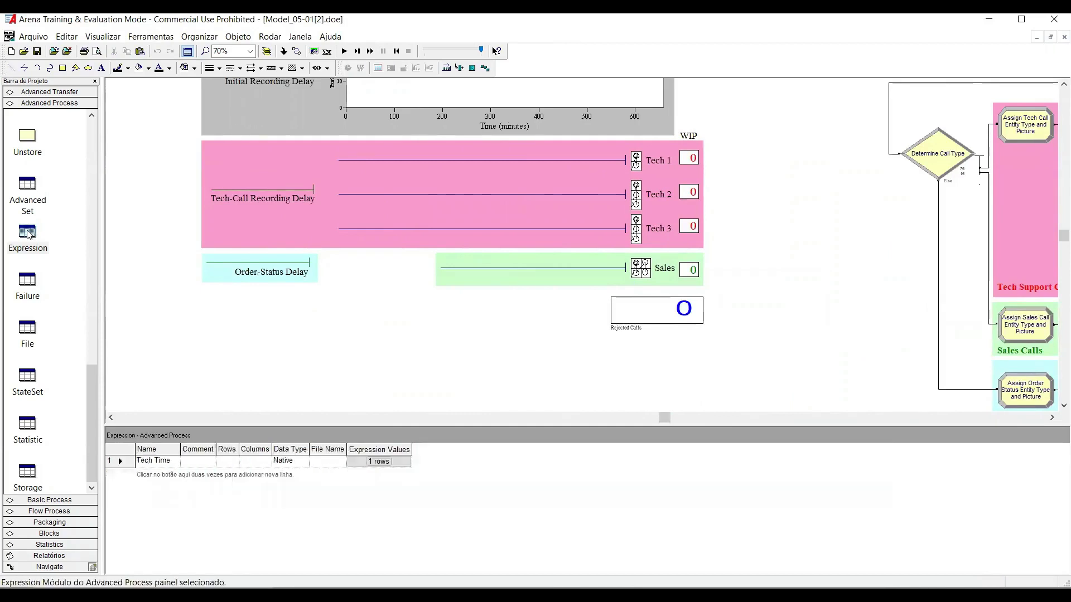
click(362, 463)
click(361, 463)
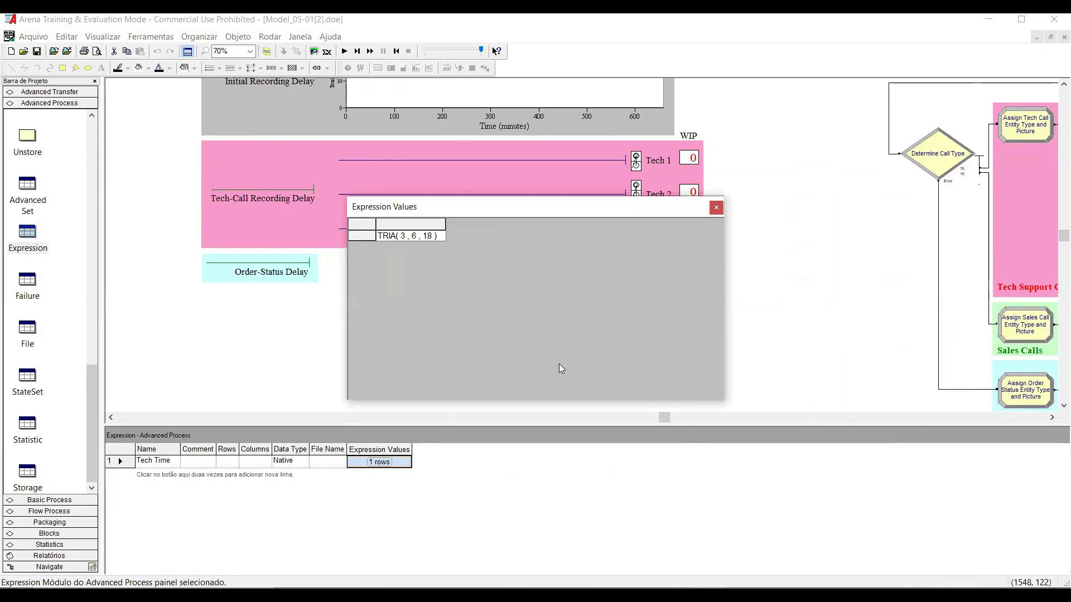
key(BackSpace)
text(3)
click(716, 209)
Step: Set the capacity of the Sales resource to 4 and of the Trunk Line resource to 26 in the Resource data table
scroll(541, 329, up, 3)
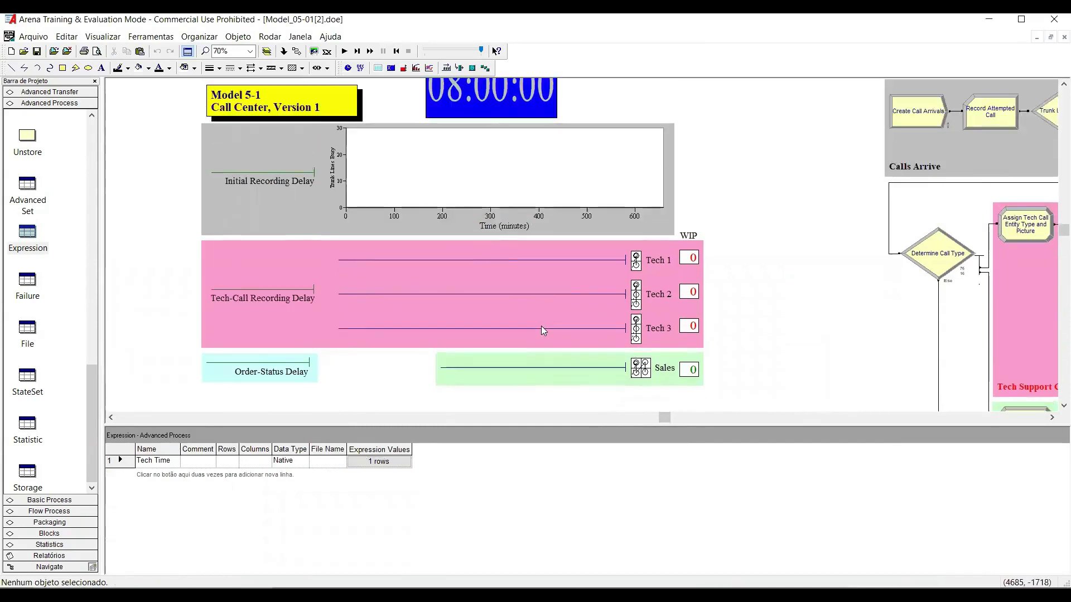
scroll(541, 330, up, 1)
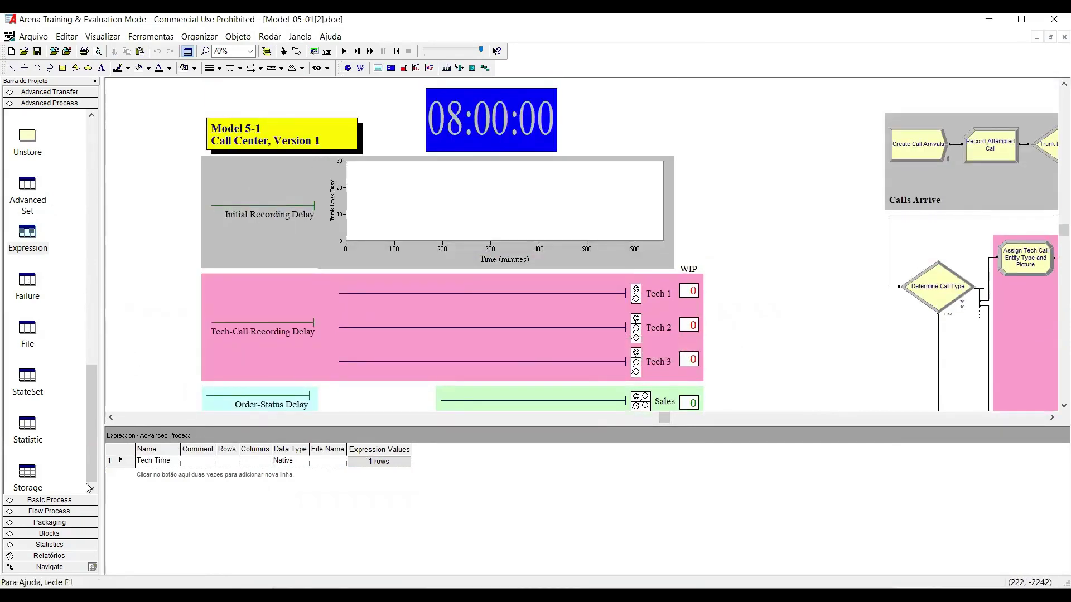
click(61, 500)
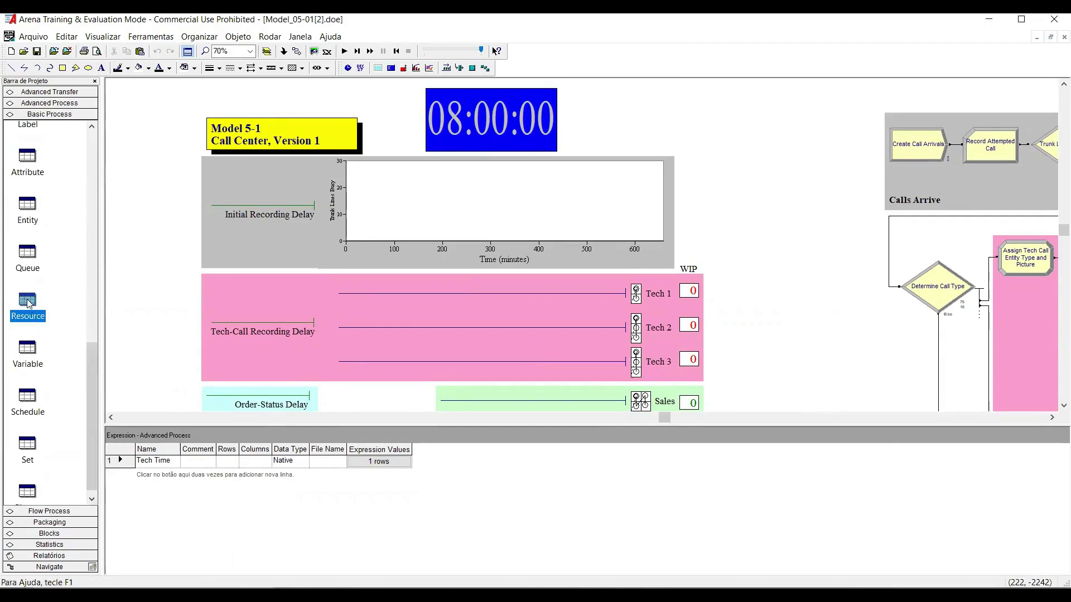
click(28, 303)
click(268, 500)
key(BackSpace)
text(4)
key(Down)
text(26)
key(Tab)
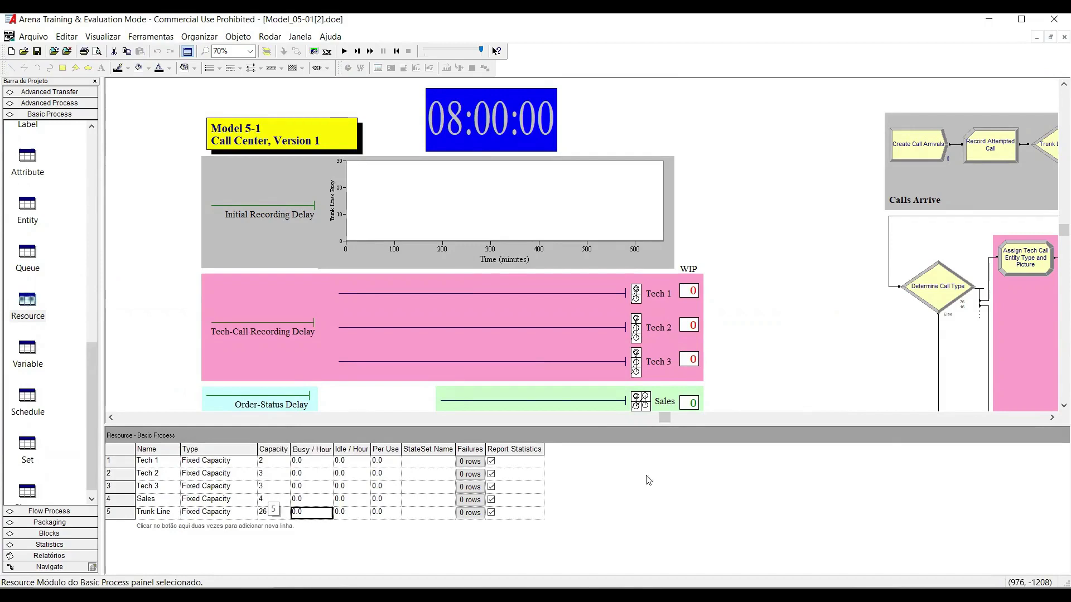
click(786, 300)
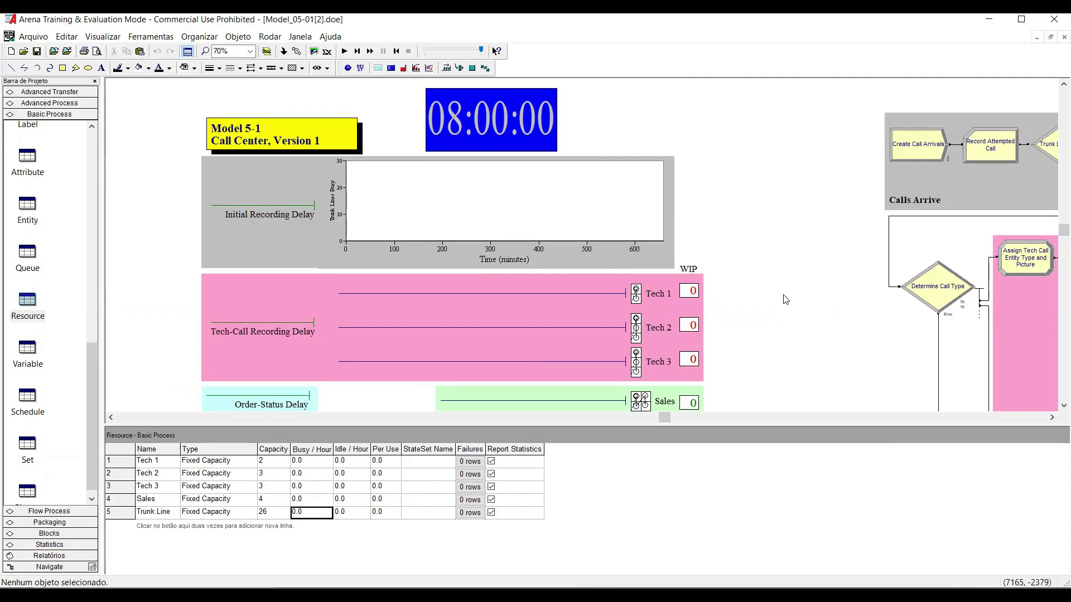
Step: Run the simulation to its end with the changed delays and capacities, and open its results report
scroll(785, 300, down, 2)
scroll(786, 299, up, 2)
scroll(786, 300, down, 2)
scroll(786, 300, up, 1)
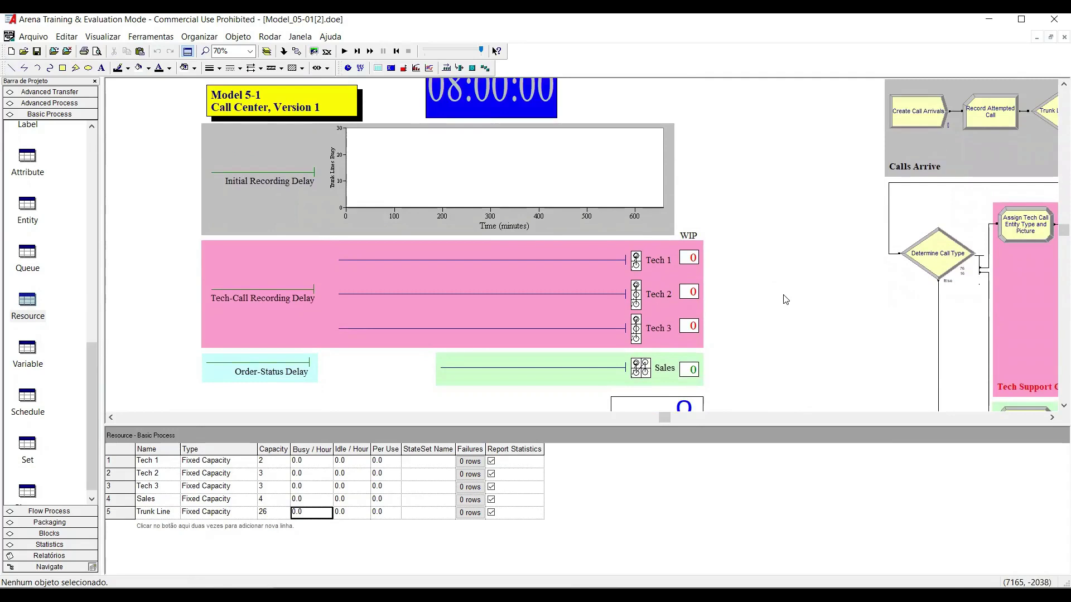
scroll(758, 270, up, 1)
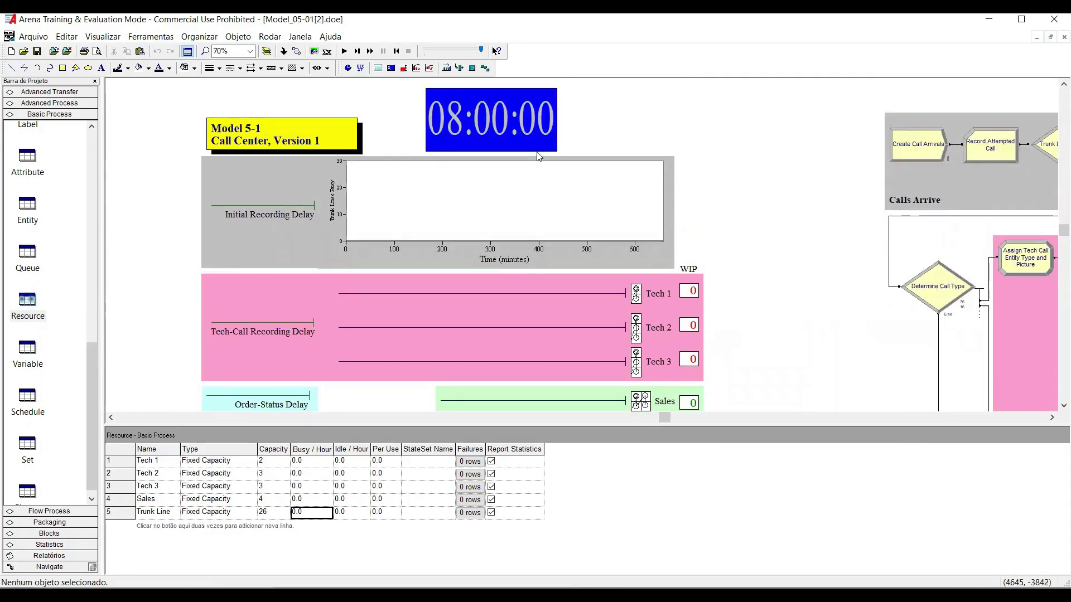
key(F5)
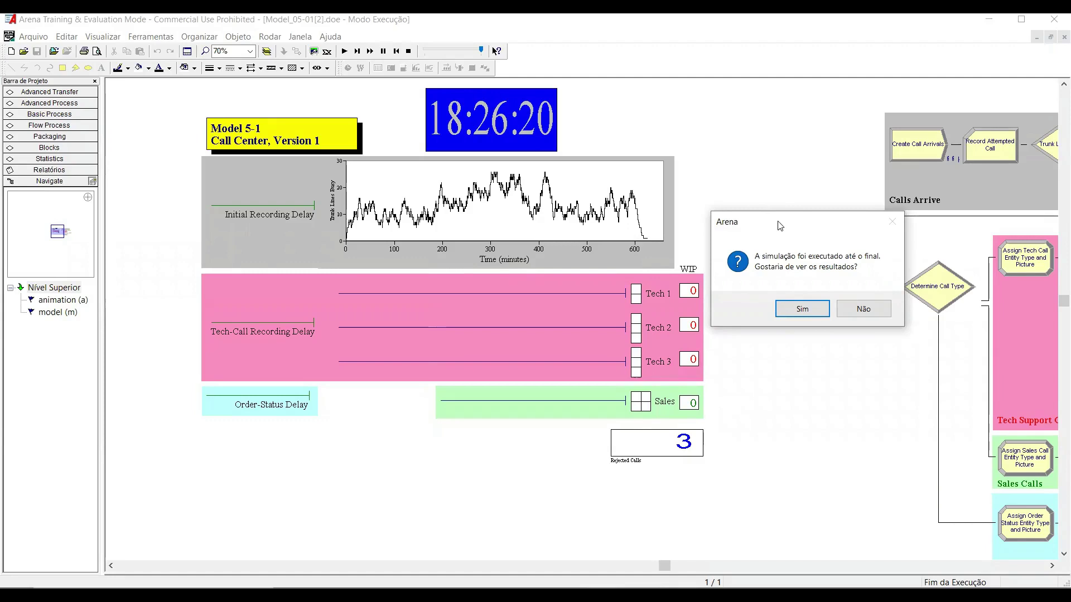
drag(780, 226, 528, 234)
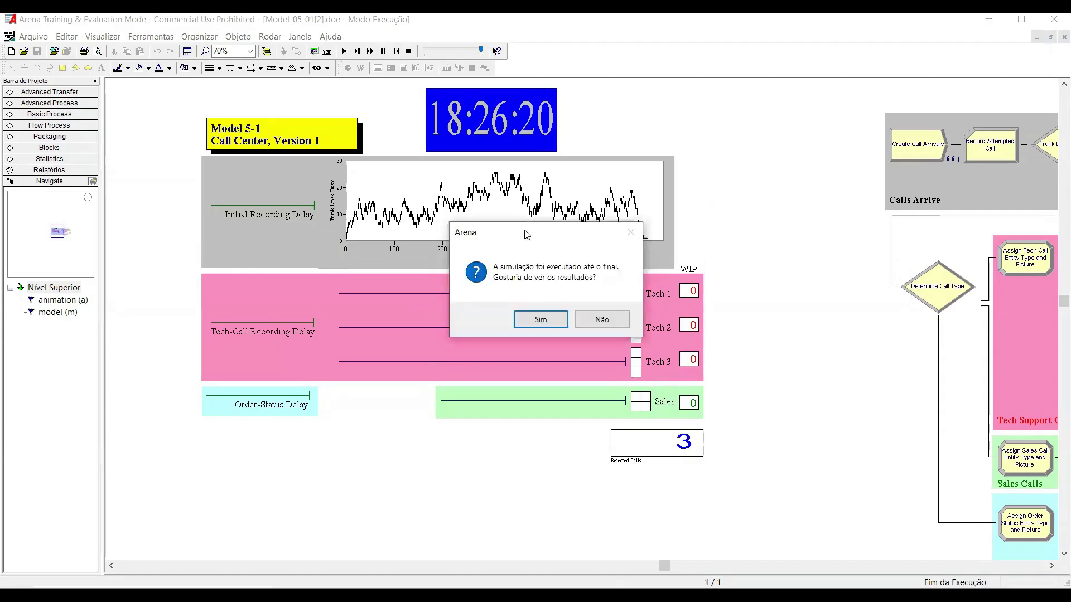
click(537, 321)
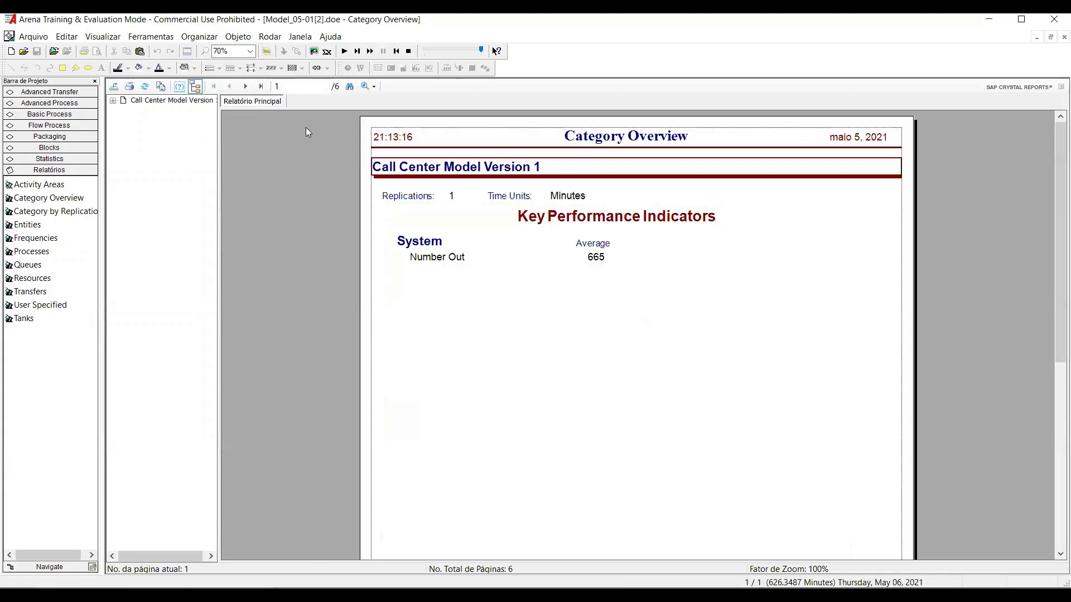
Step: Go to the Queue page of the Category Overview report and examine the Process Product Type 1 Tech Call queue's waiting time
click(246, 86)
click(245, 86)
click(246, 86)
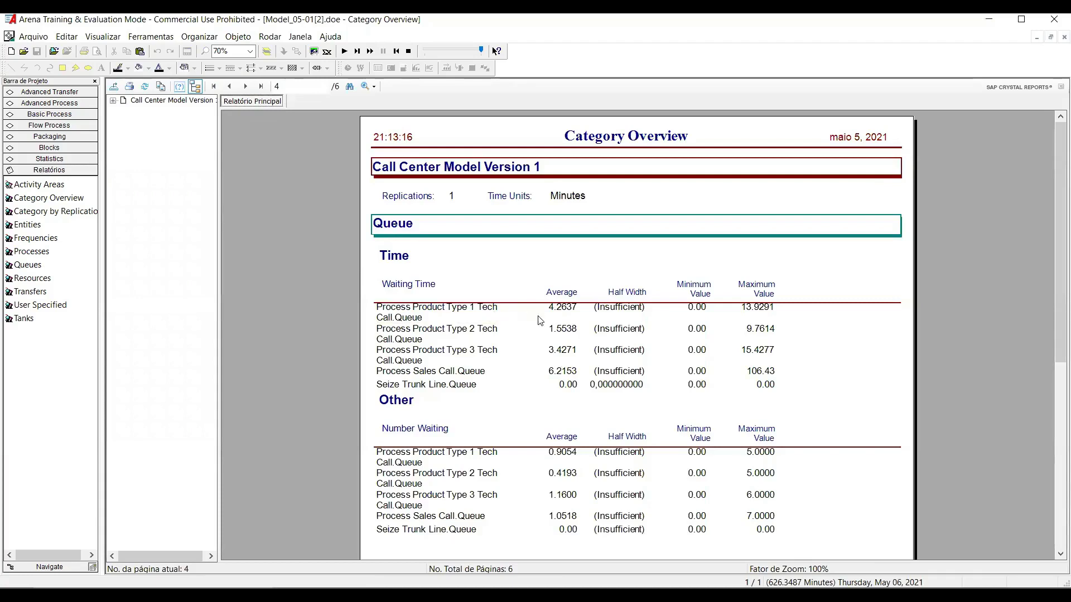
click(564, 310)
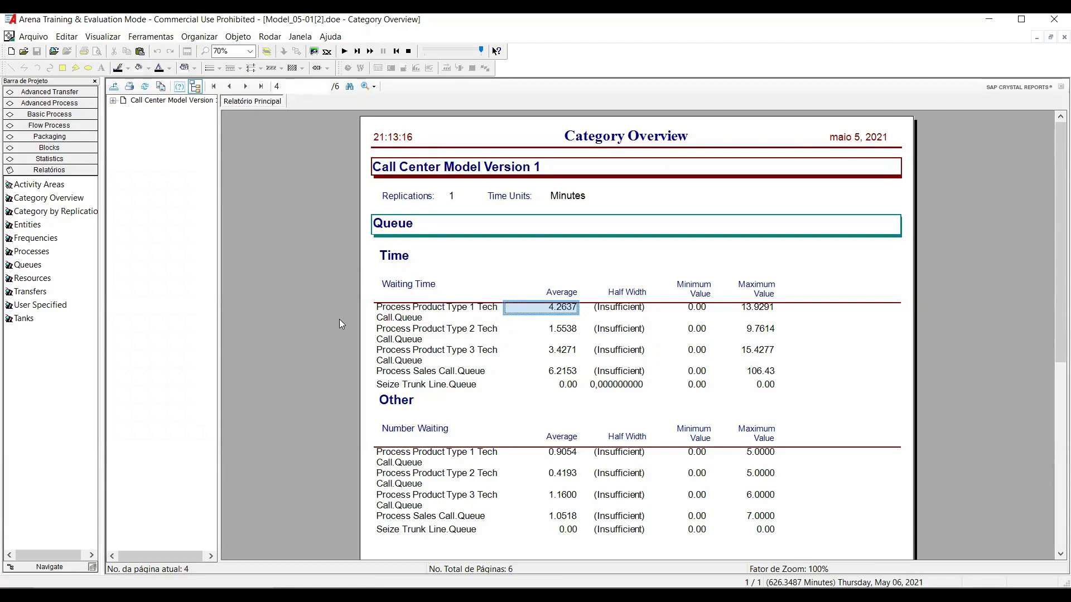
scroll(339, 320, down, 1)
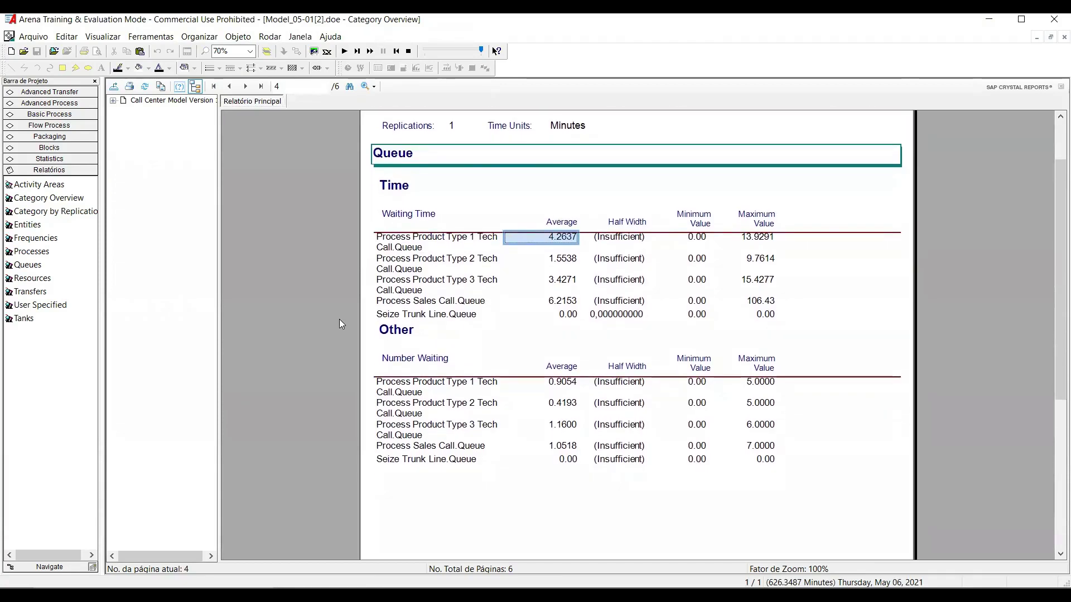